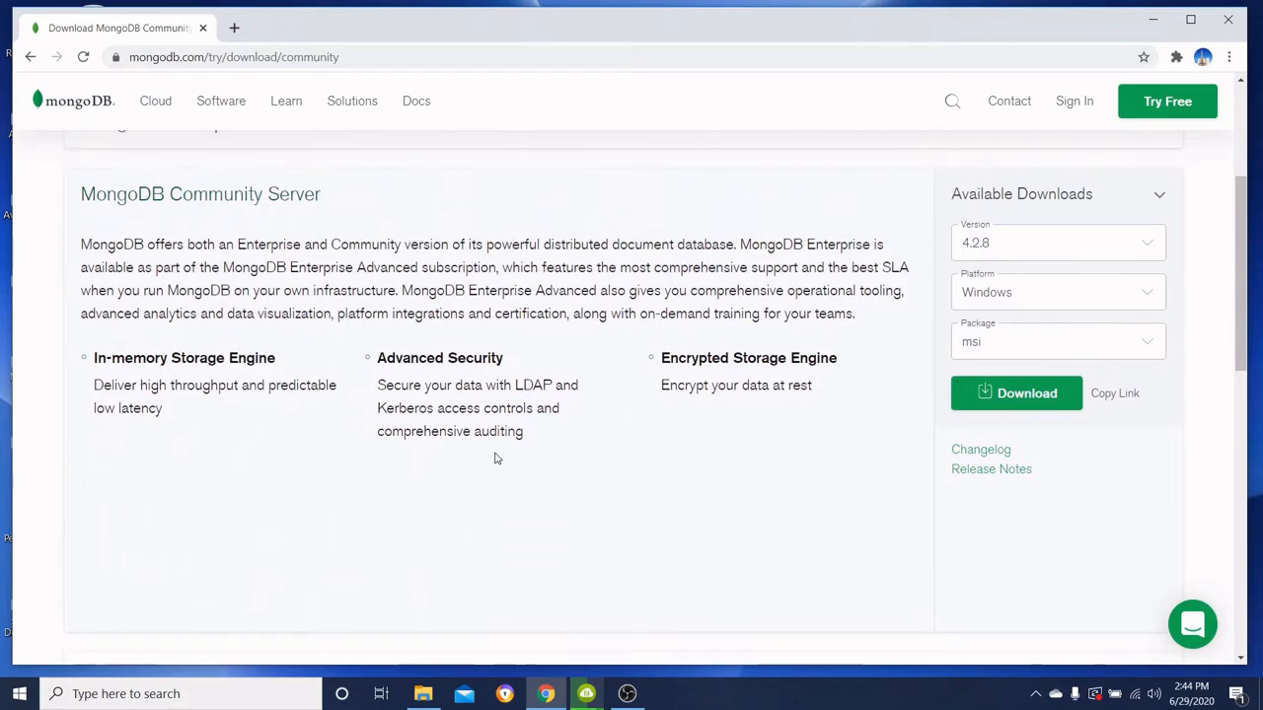
# Download the MongoDB Community Server 4.2.8 MSI for Windows and launch the installer from the Downloads folder.
pyautogui.click(1026, 408)
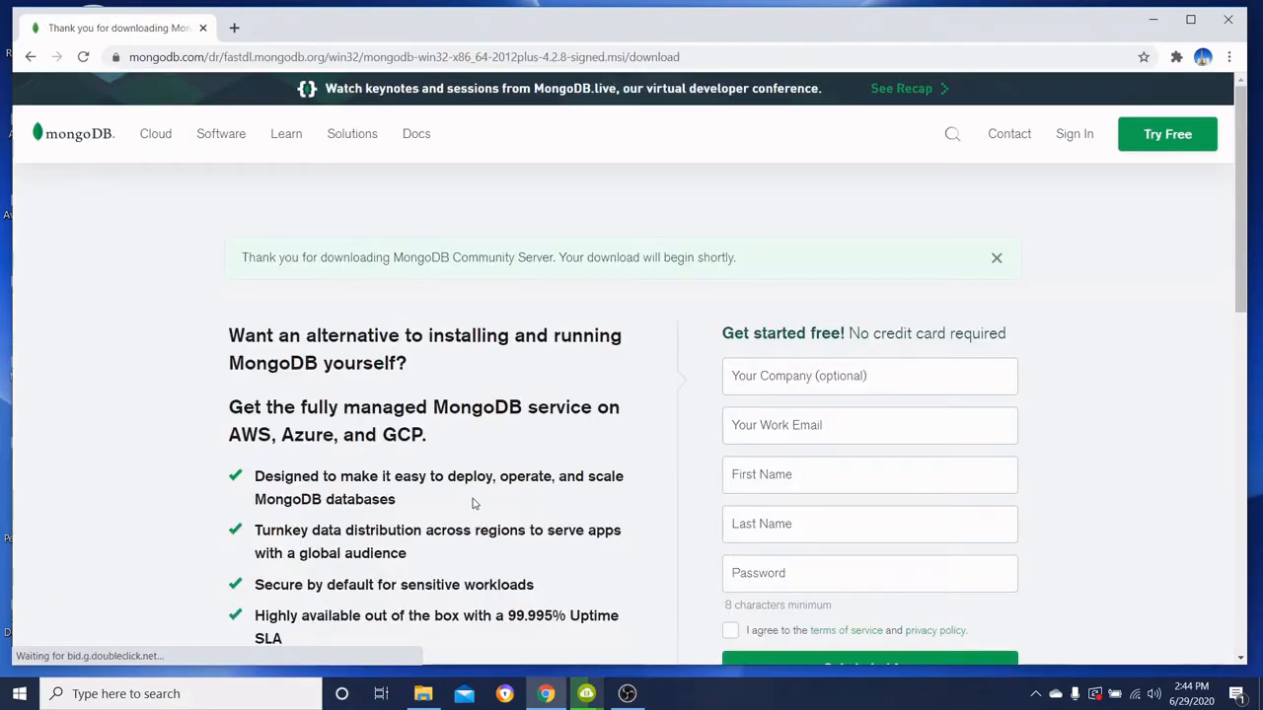
pyautogui.scroll(-1, 474, 503)
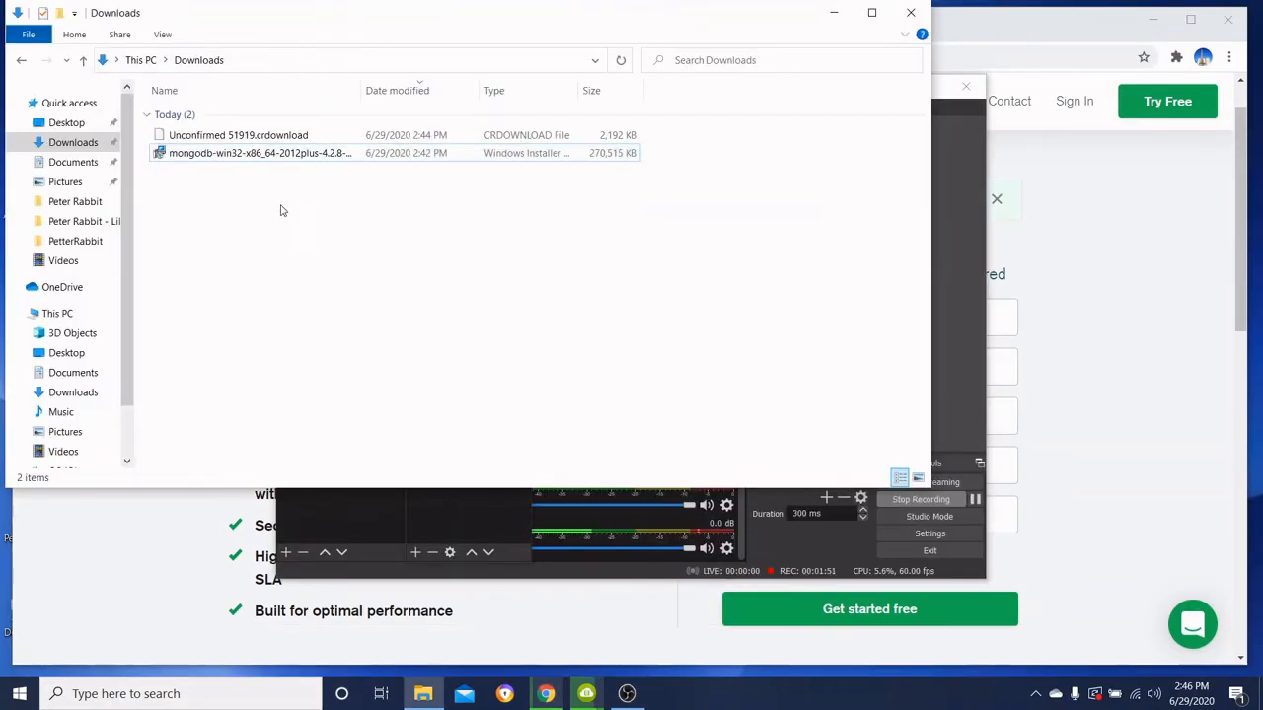
pyautogui.doubleClick(237, 153)
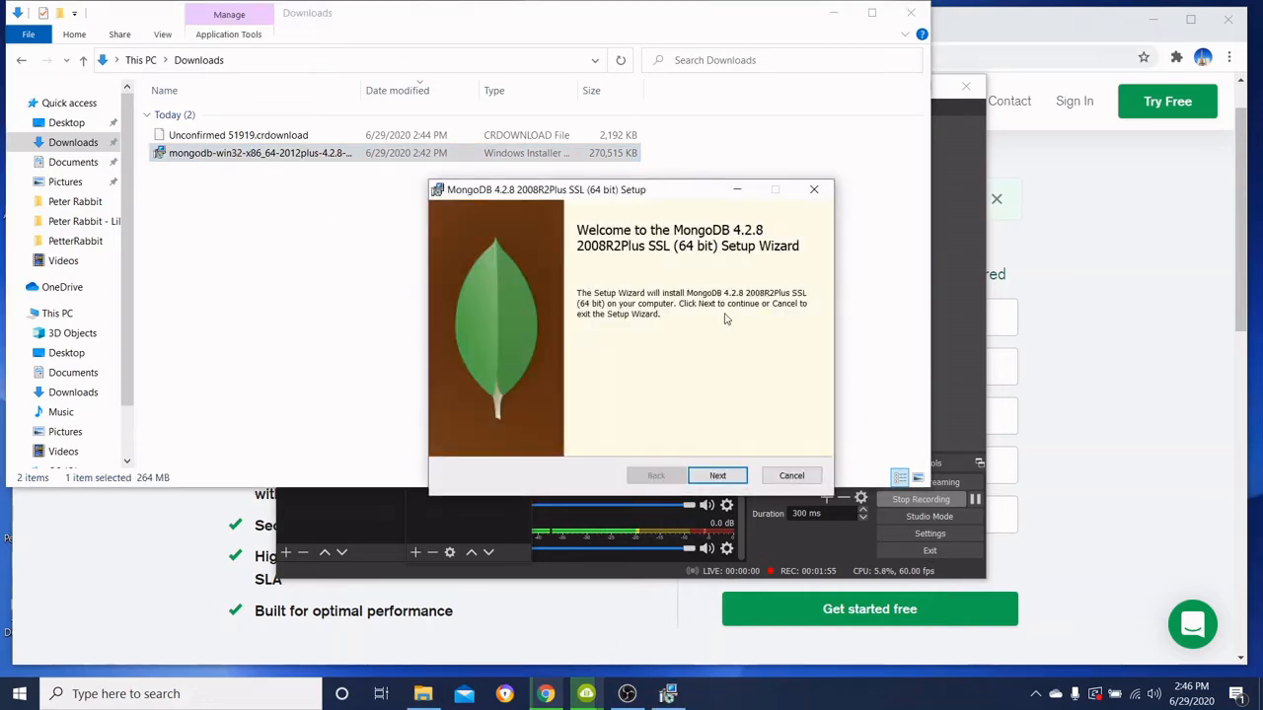
# Accept the license agreement and keep MongoD set to install as a service run by the Network Service user.
pyautogui.click(717, 476)
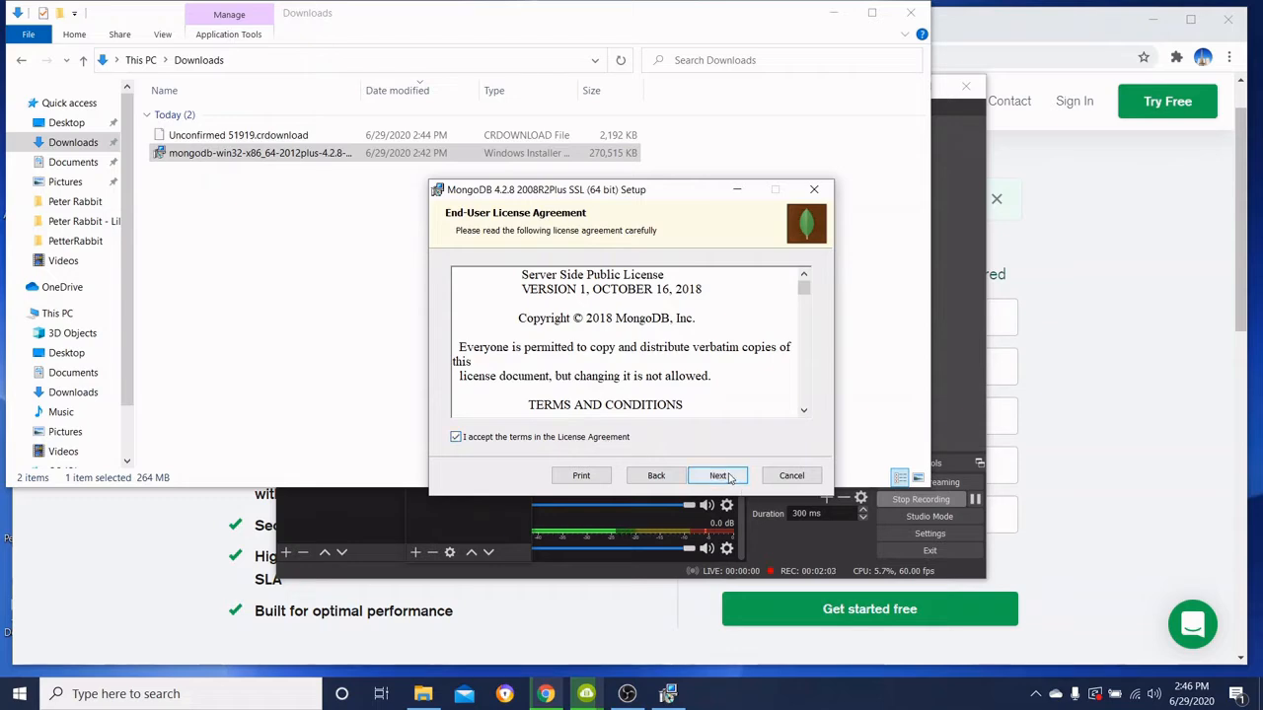
pyautogui.click(728, 477)
pyautogui.click(543, 282)
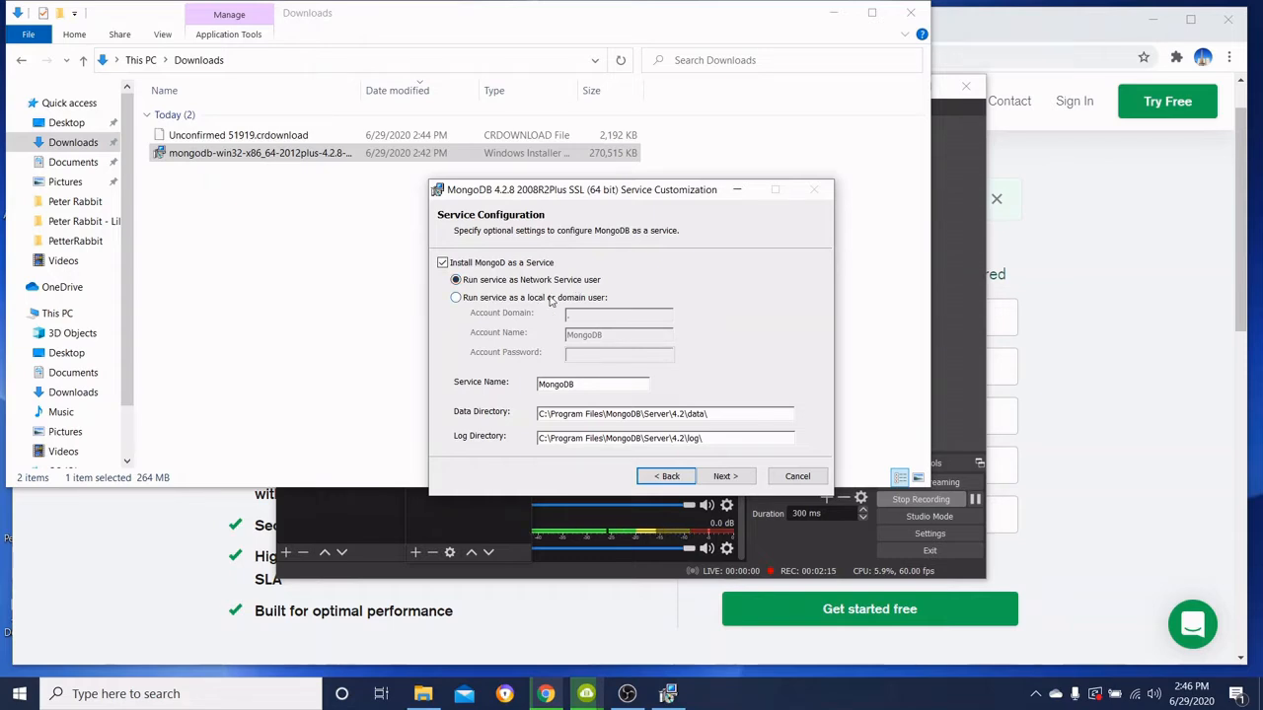
pyautogui.click(739, 477)
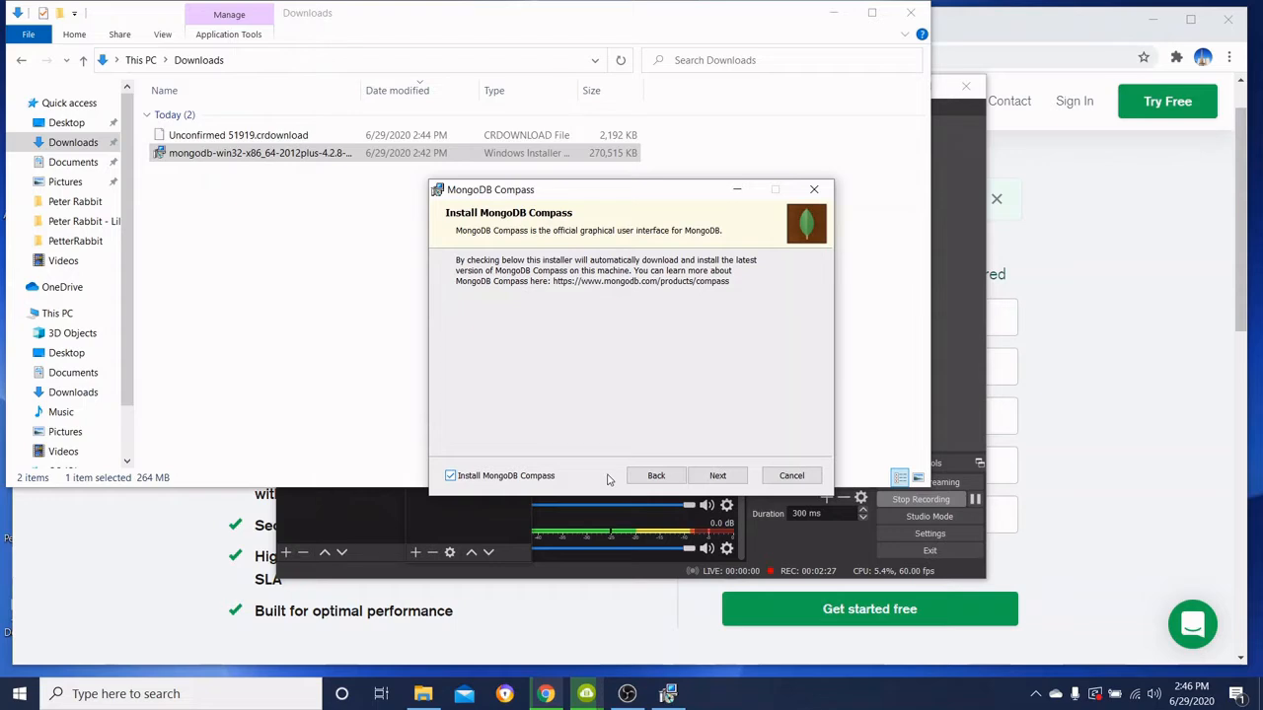
# Install MongoDB with MongoDB Compass included and finish the setup wizard.
pyautogui.click(718, 475)
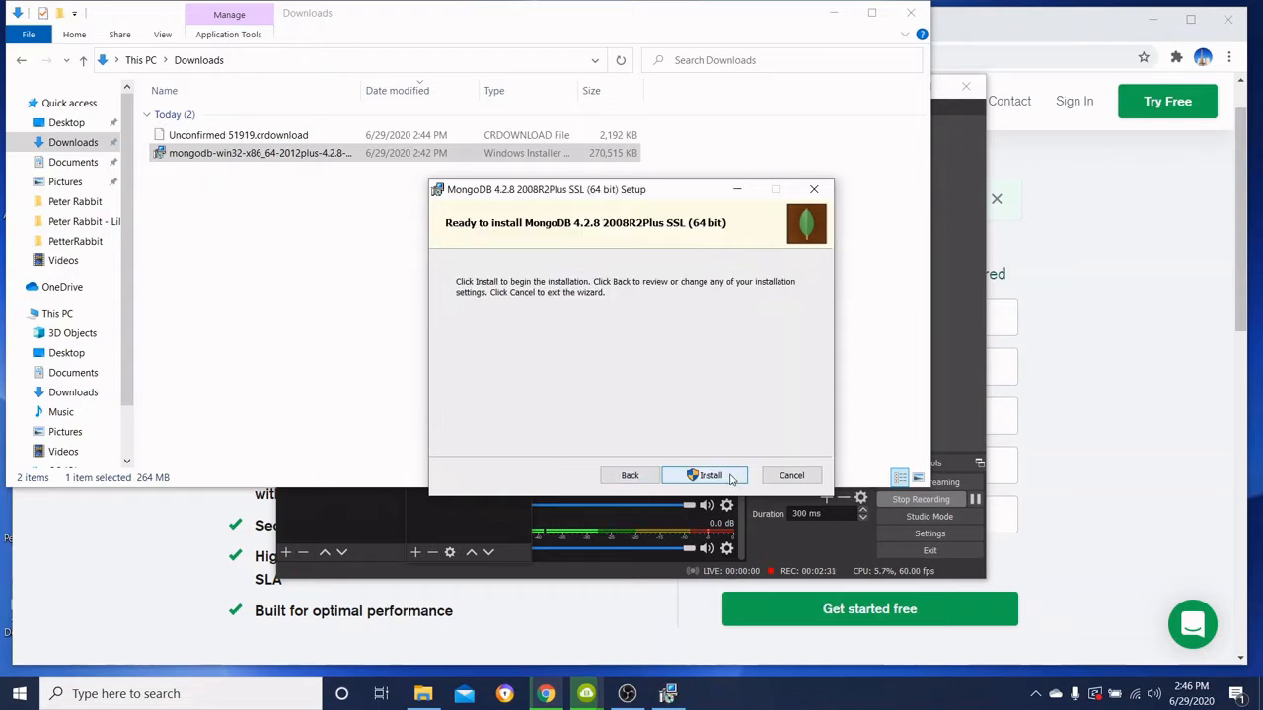
pyautogui.click(731, 476)
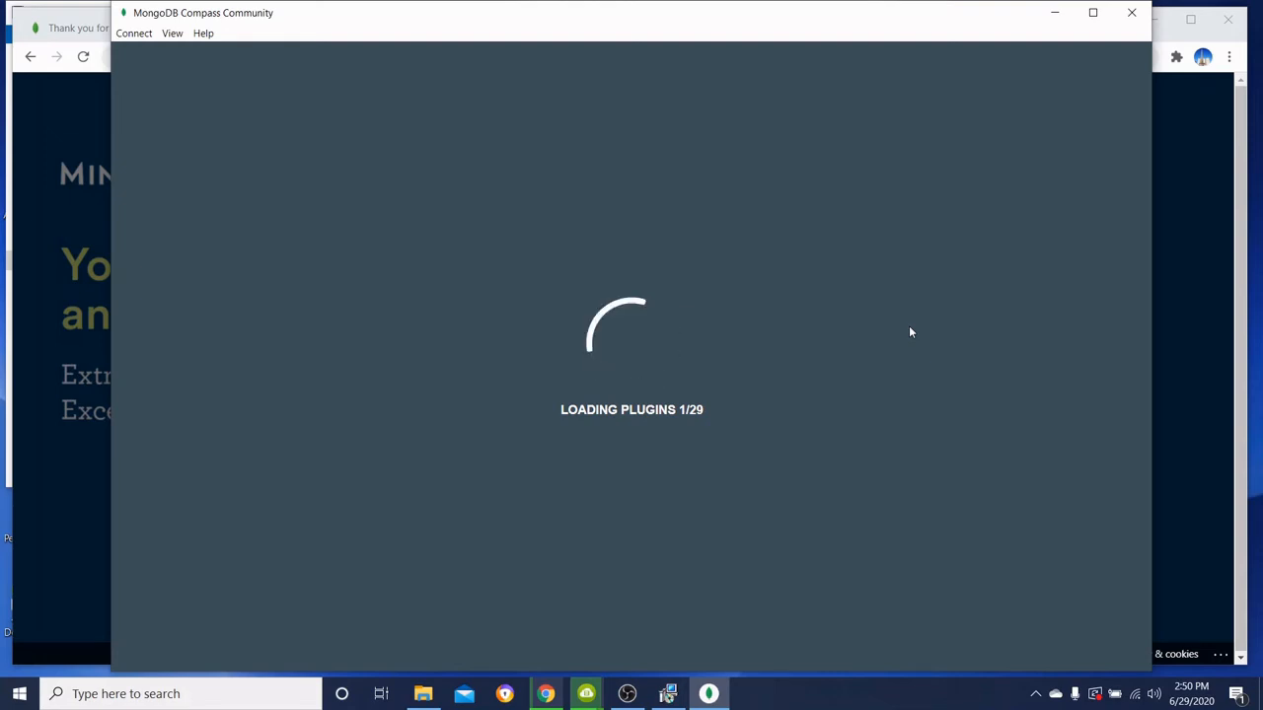
pyautogui.click(668, 696)
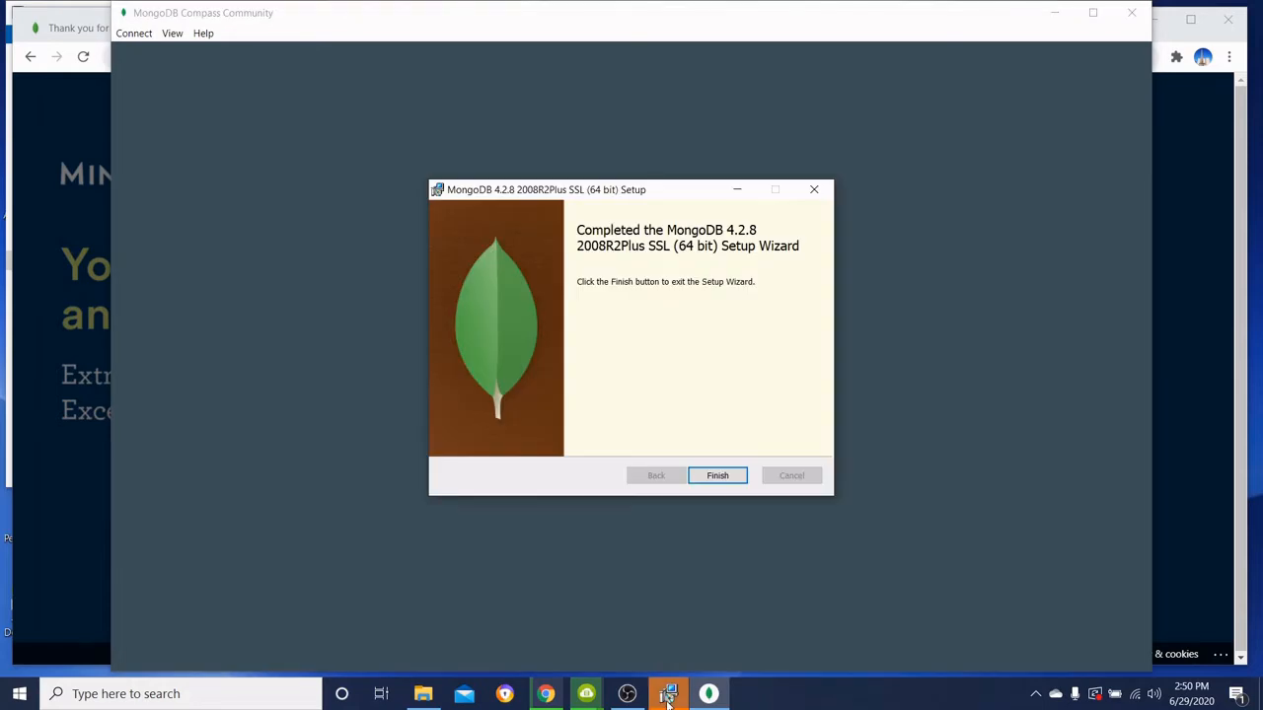
pyautogui.click(718, 477)
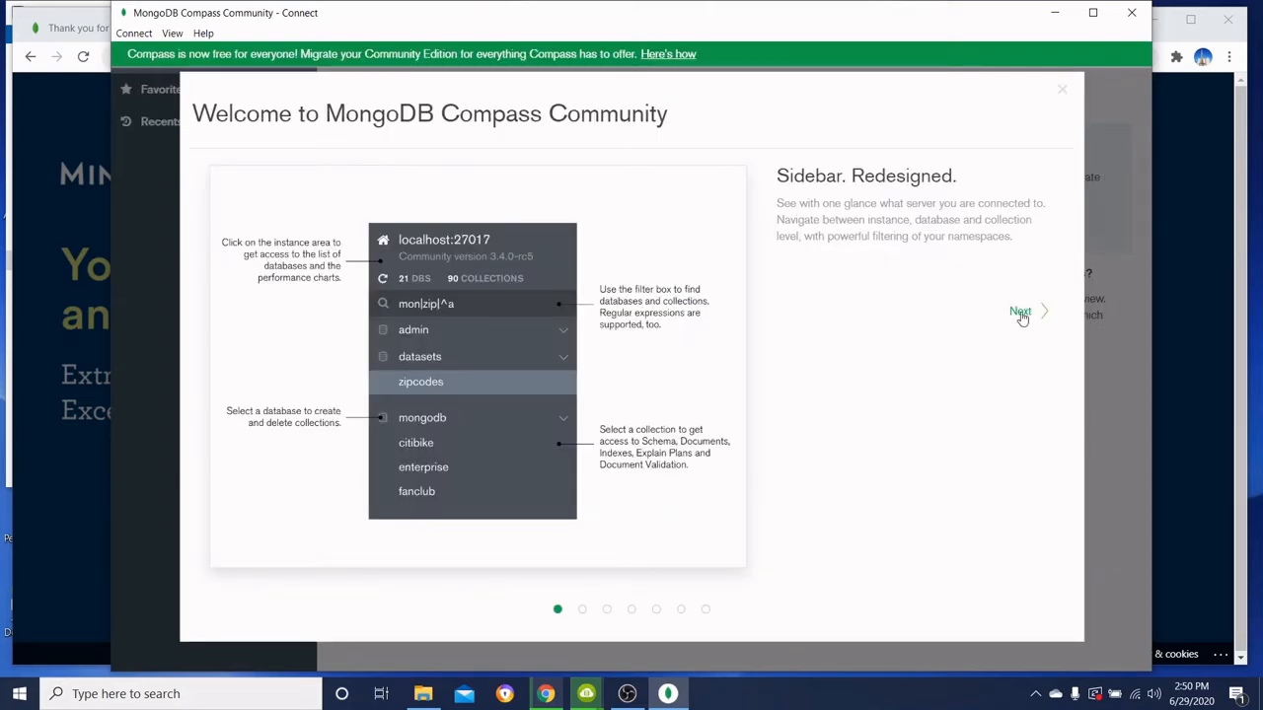
# Go through the MongoDB Compass welcome tour, close it and start using Compass with all privacy settings enabled.
pyautogui.click(1020, 312)
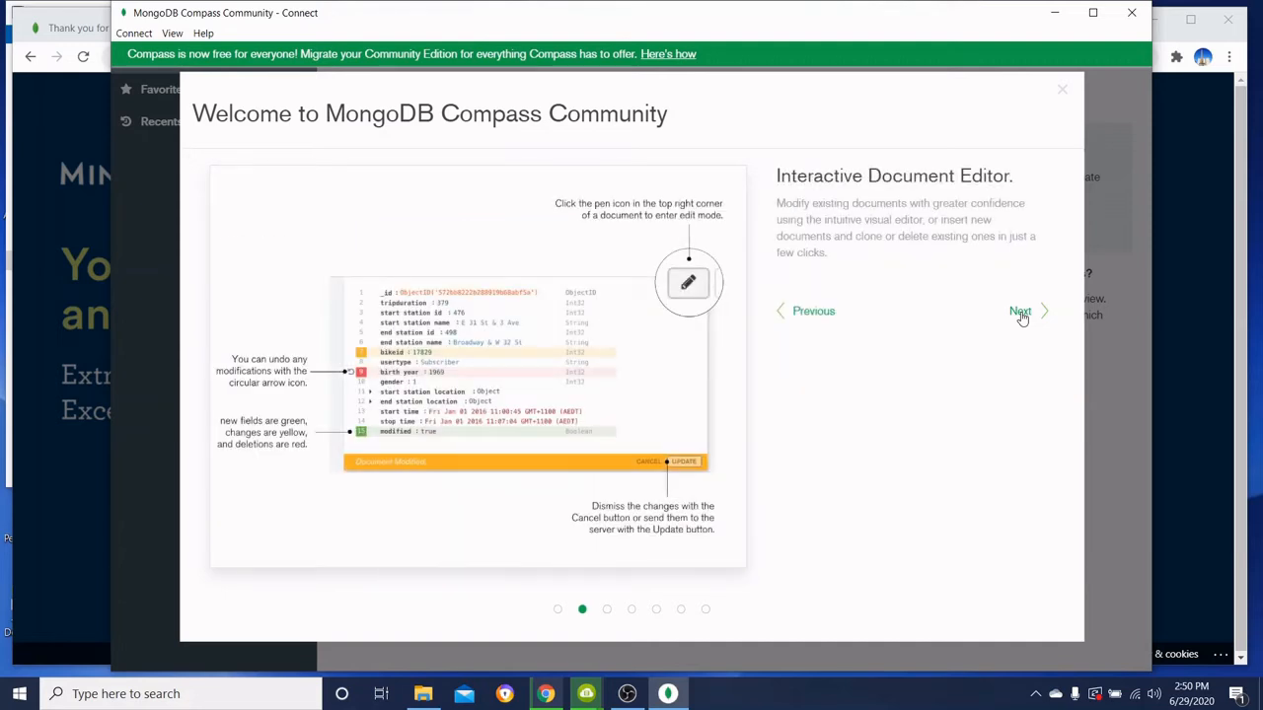
pyautogui.click(1020, 312)
pyautogui.click(1020, 312)
pyautogui.click(1021, 313)
pyautogui.click(1020, 312)
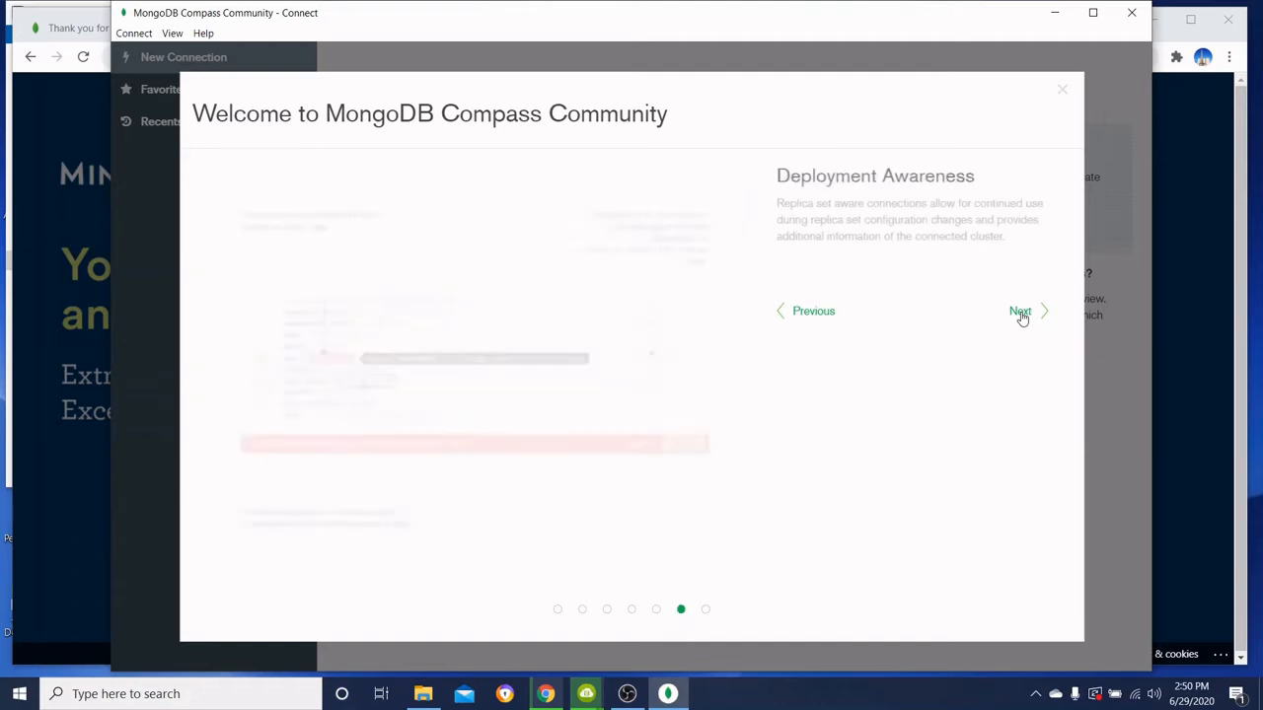
pyautogui.click(1020, 313)
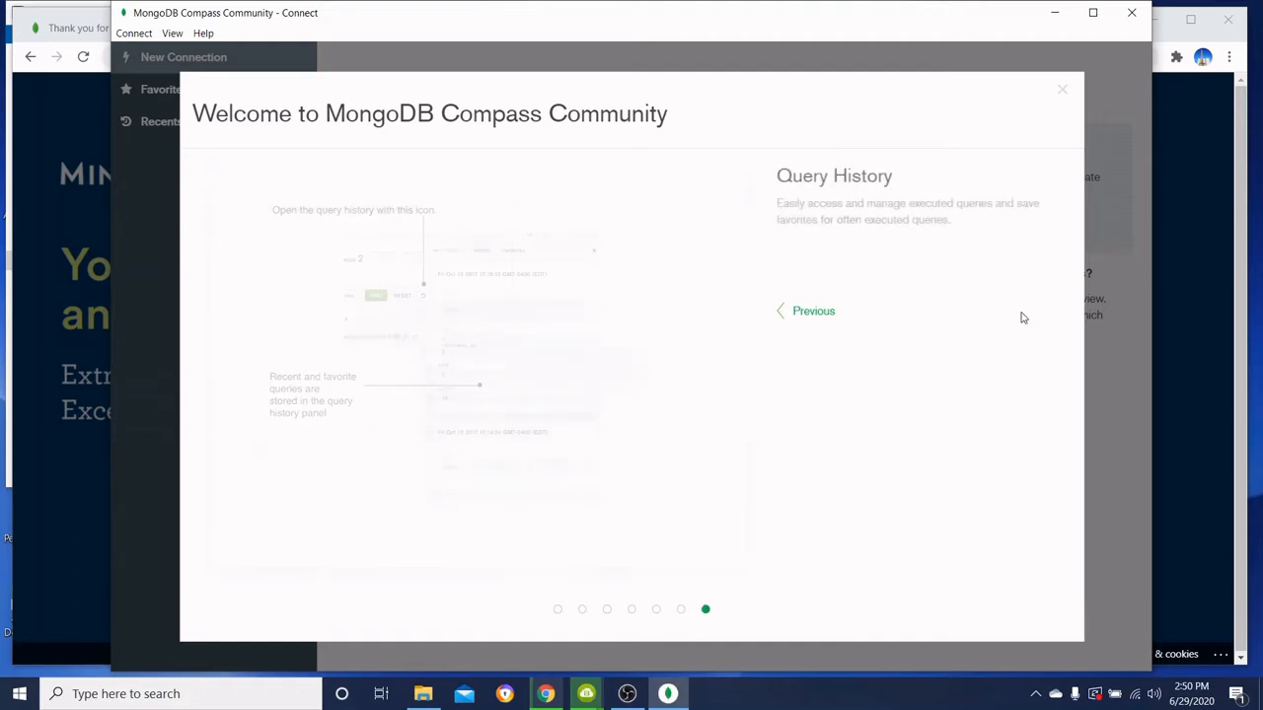
pyautogui.click(1061, 91)
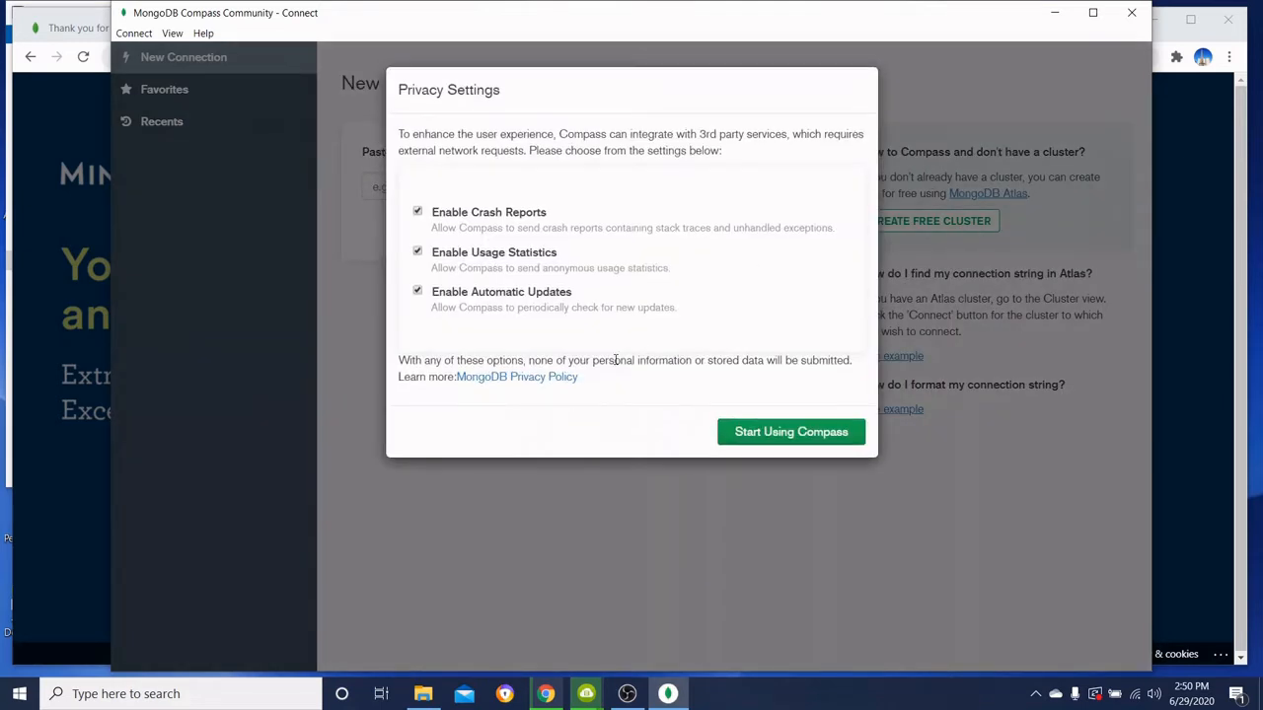
pyautogui.click(752, 432)
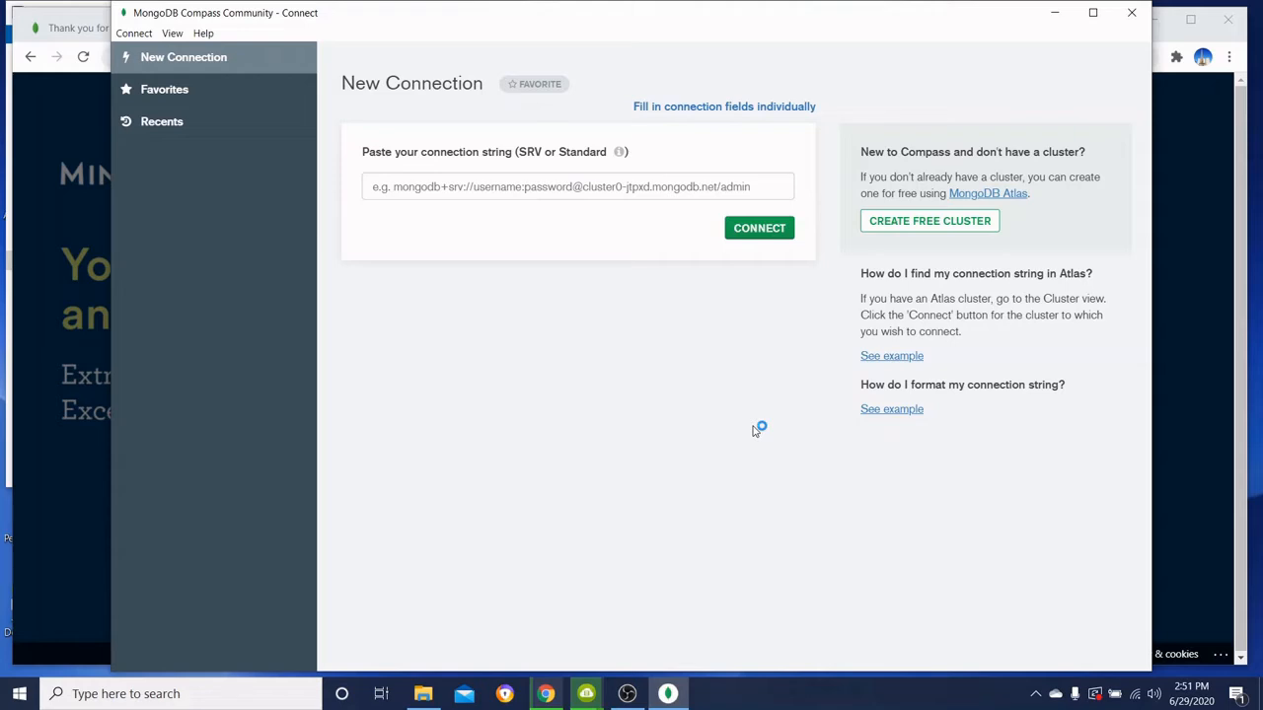
# In File Explorer, open C:\Program Files\MongoDB\Server\4.2\bin and copy the folder's path.
pyautogui.click(423, 694)
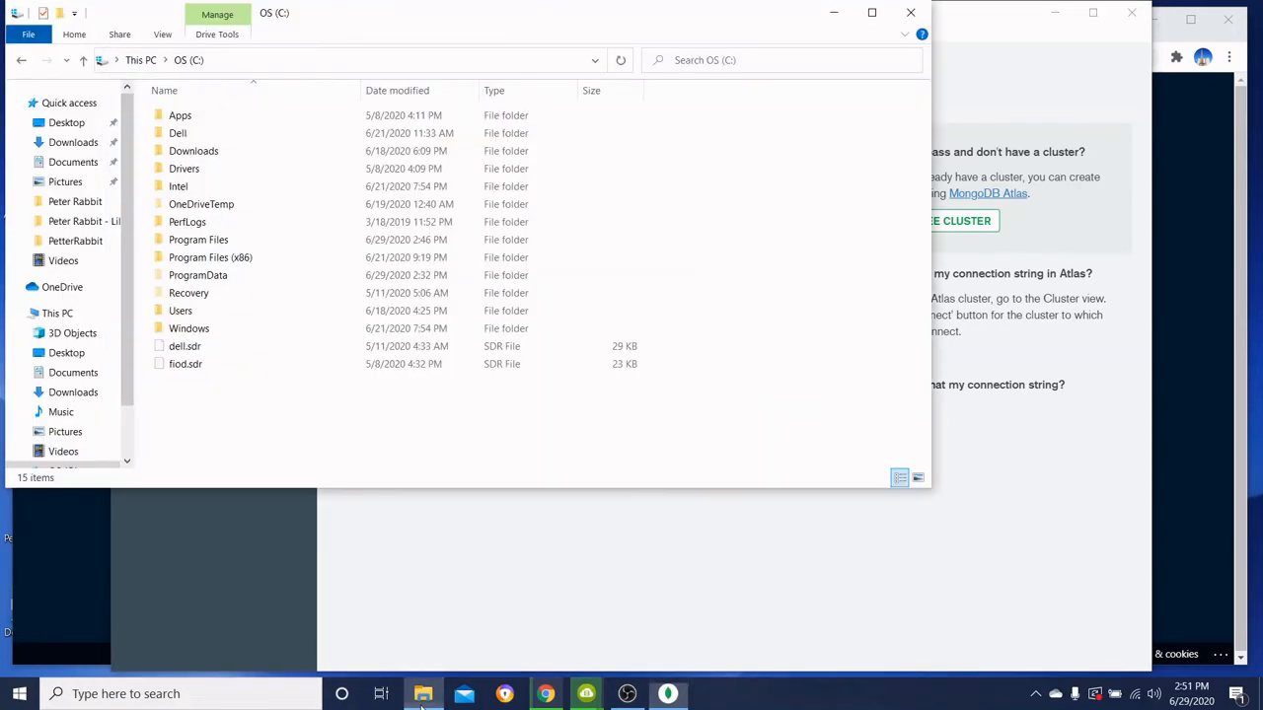
pyautogui.doubleClick(225, 243)
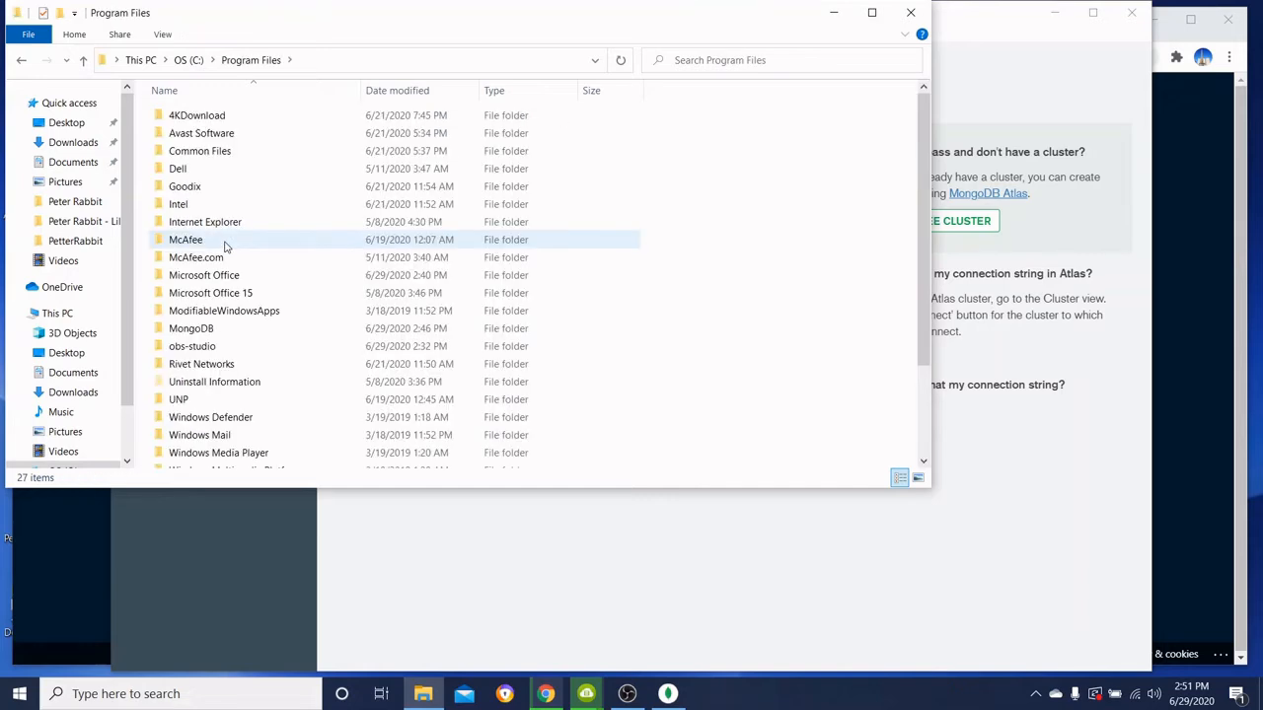
pyautogui.doubleClick(215, 331)
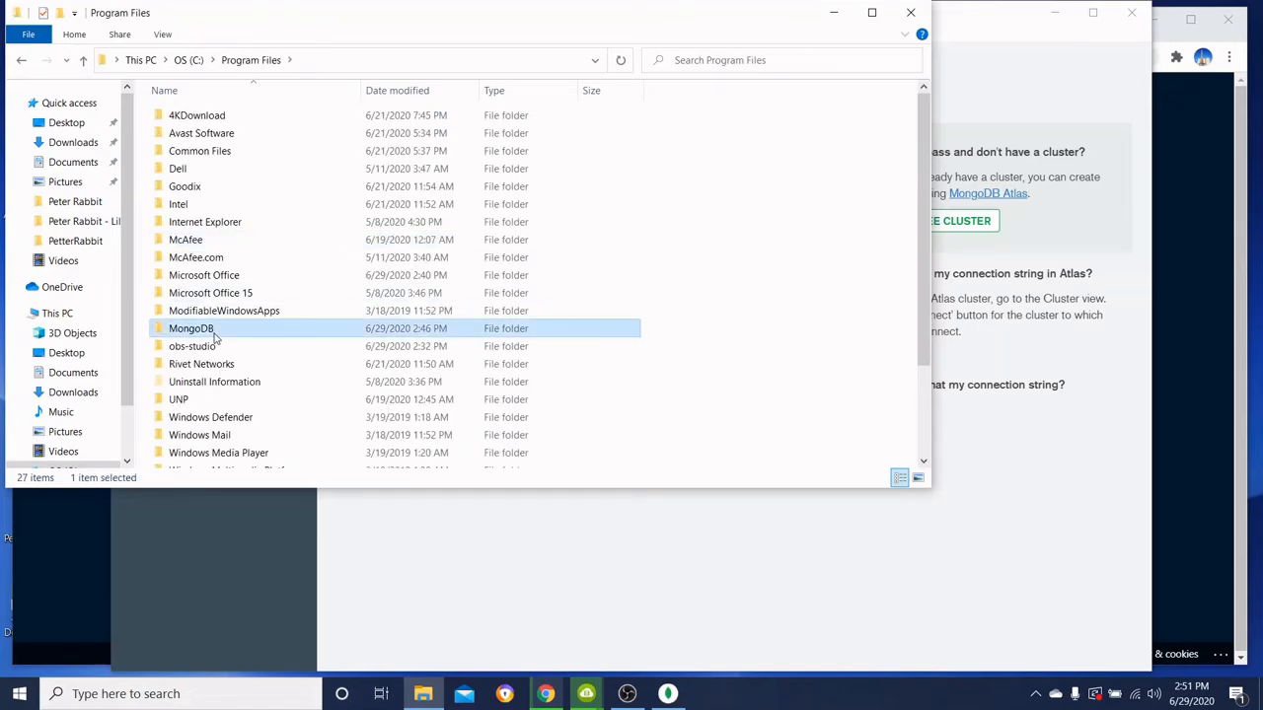
pyautogui.doubleClick(237, 117)
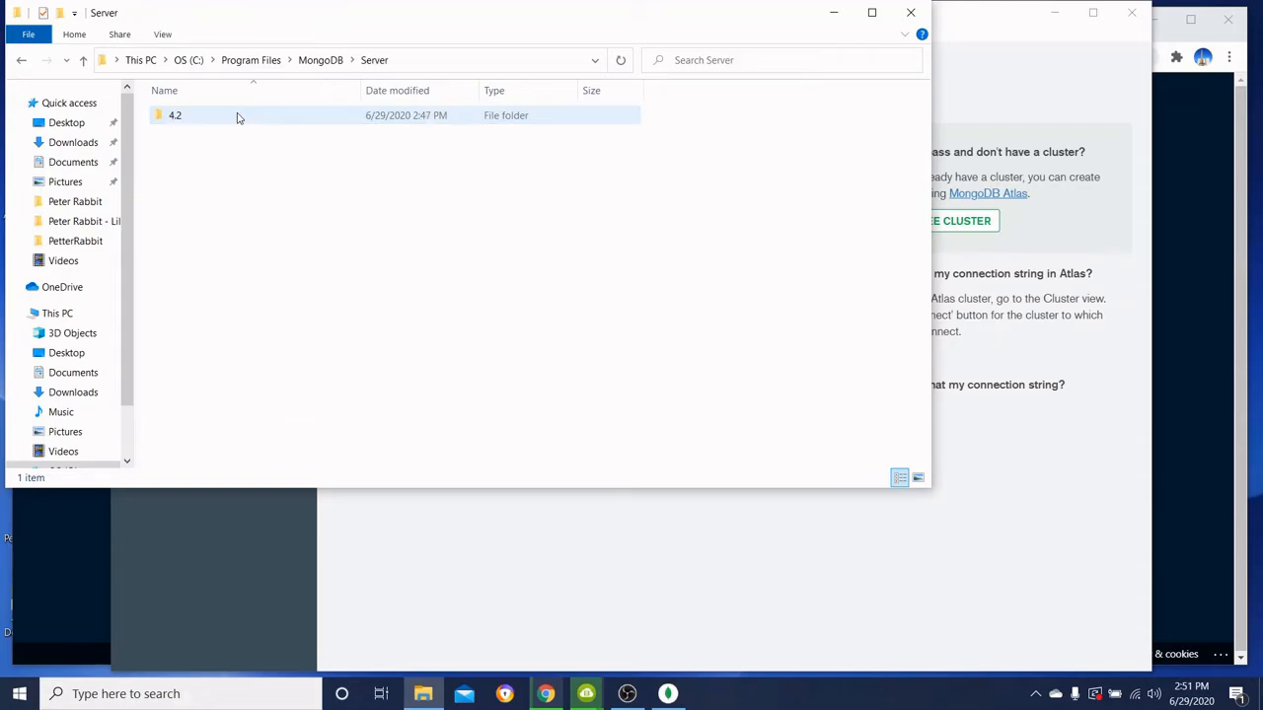
pyautogui.doubleClick(236, 117)
pyautogui.doubleClick(237, 117)
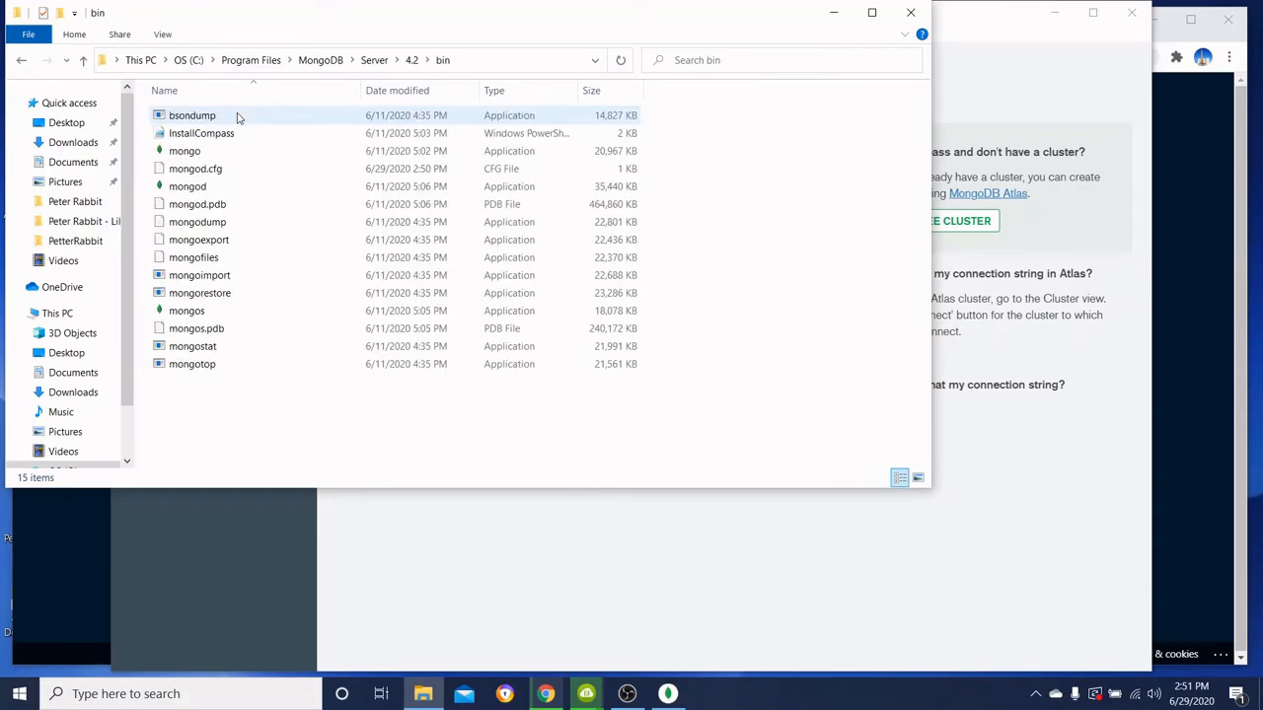
pyautogui.click(493, 62)
pyautogui.hotkey('ctrl', 'c')
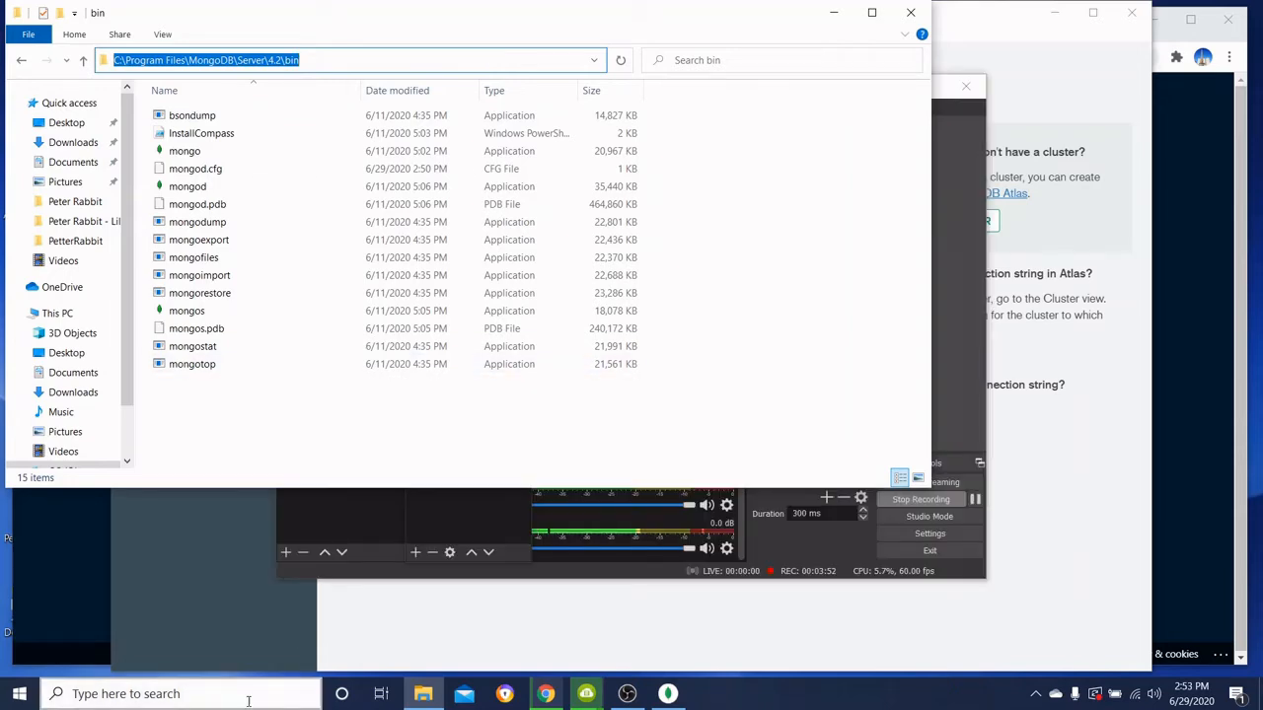
# Search Windows for "envi" and open the Environment Variables dialog from the system properties.
pyautogui.click(249, 694)
pyautogui.write('e')
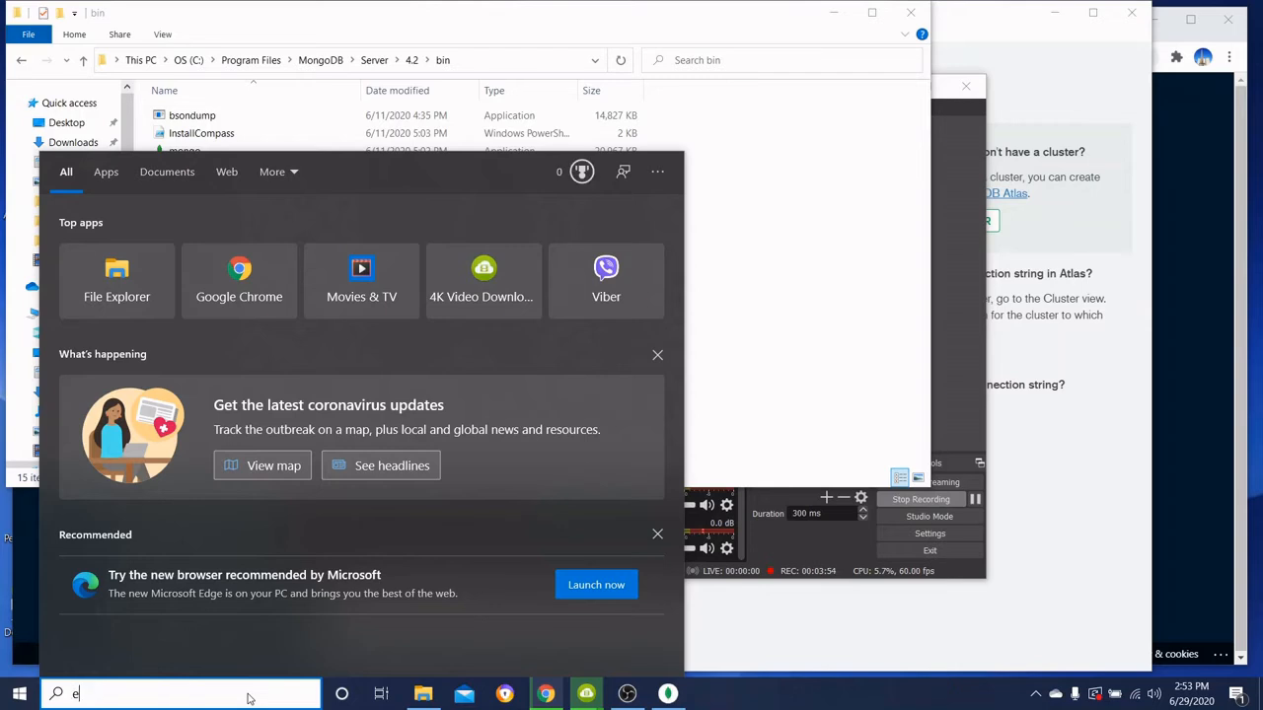
pyautogui.write('nvi')
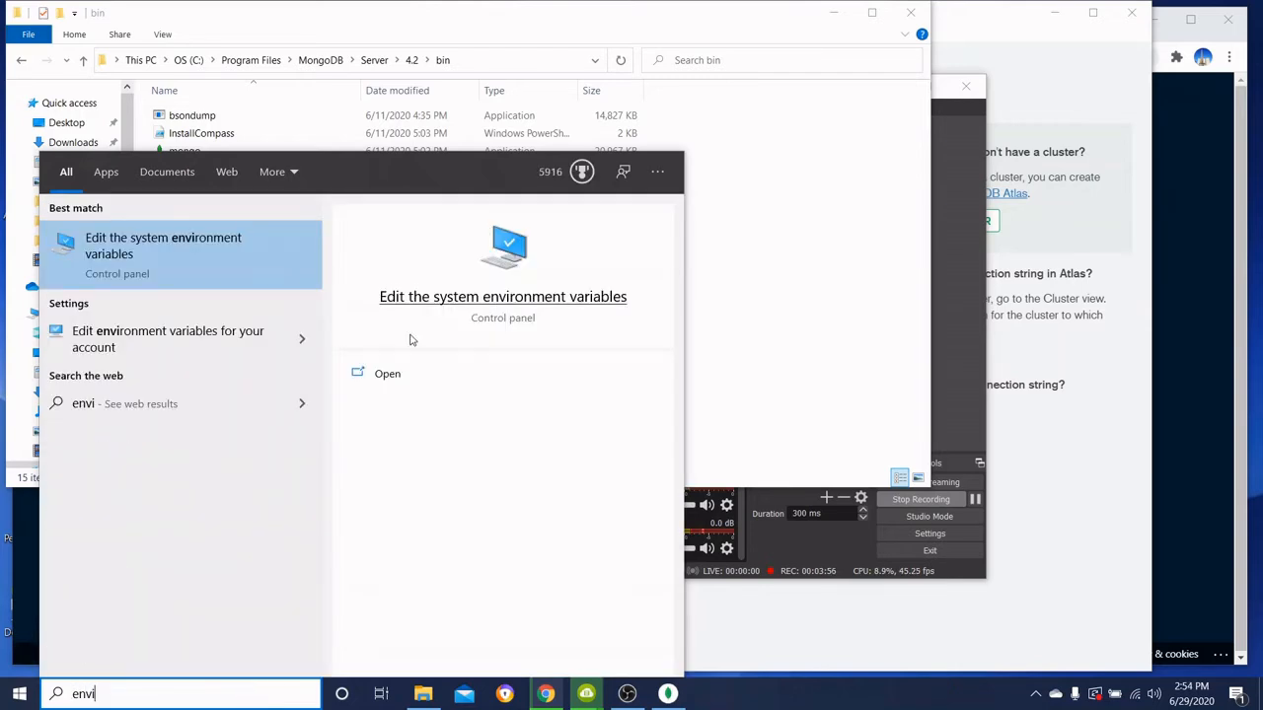
pyautogui.click(393, 374)
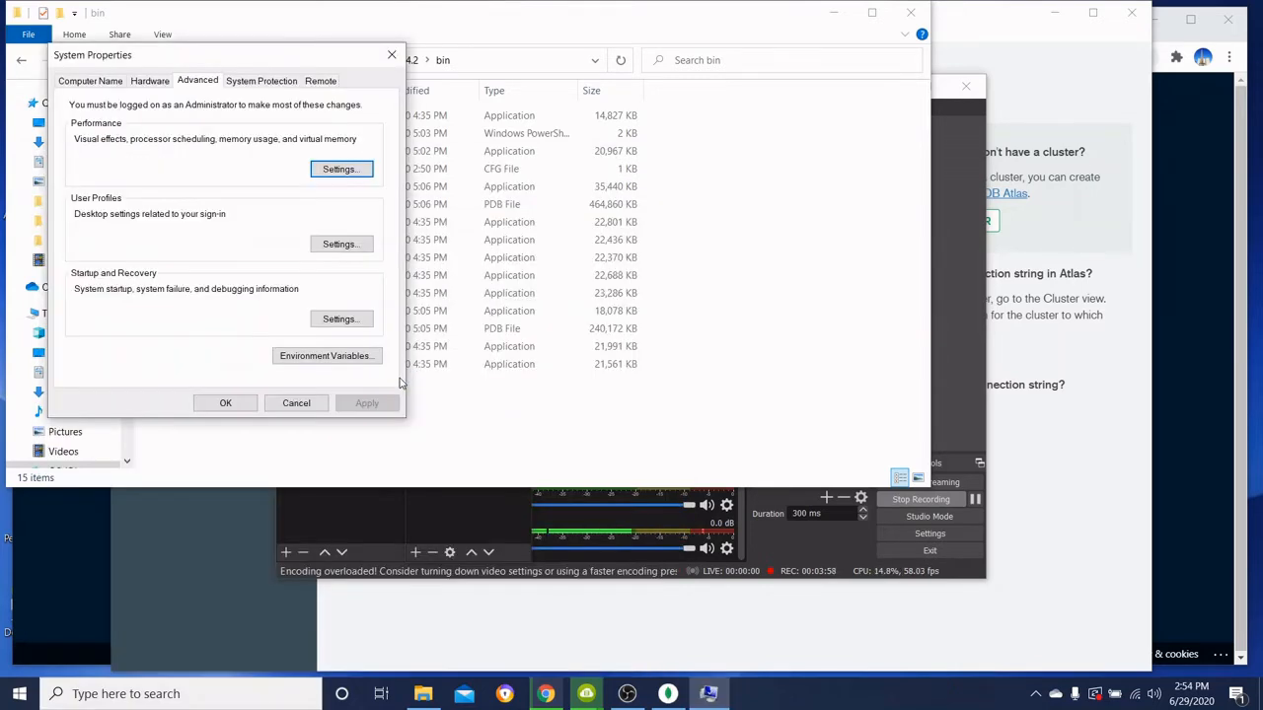
pyautogui.click(316, 356)
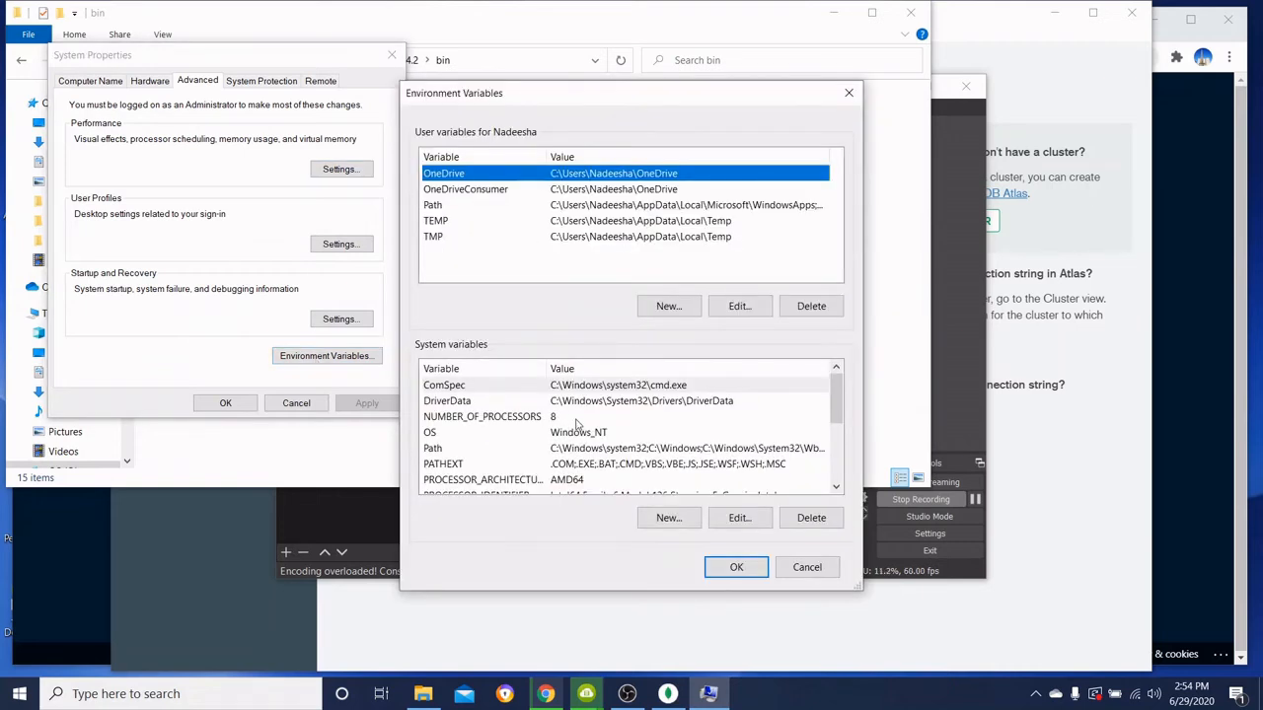
# Add C:\Program Files\MongoDB\Server\4.2\bin to the system Path variable and confirm all open dialogs.
pyautogui.click(496, 449)
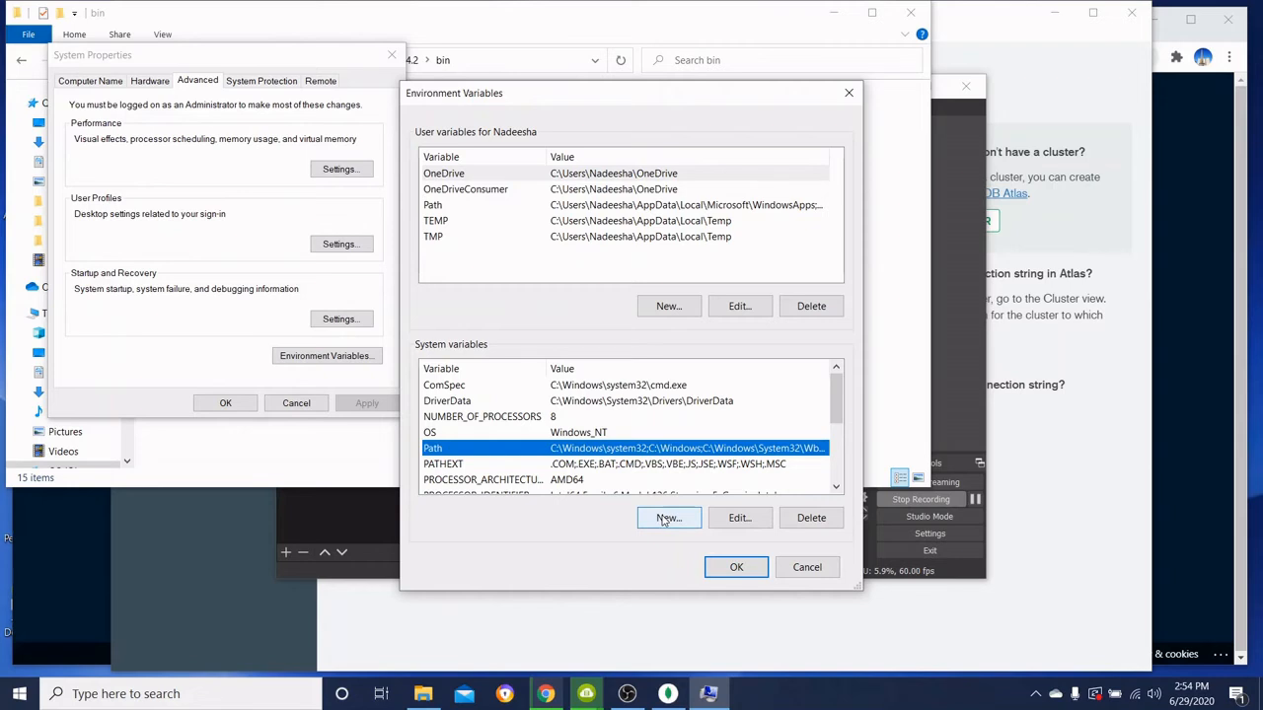
pyautogui.click(742, 521)
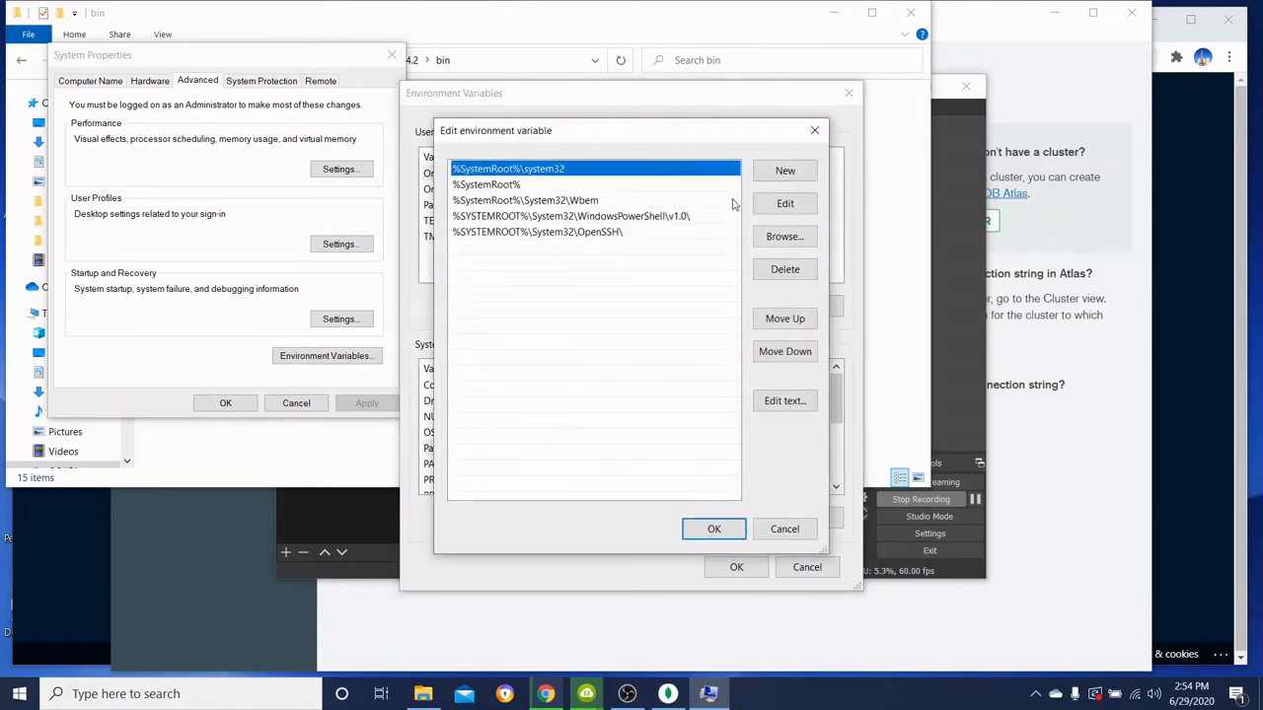
pyautogui.click(784, 170)
pyautogui.hotkey('ctrl', 'v')
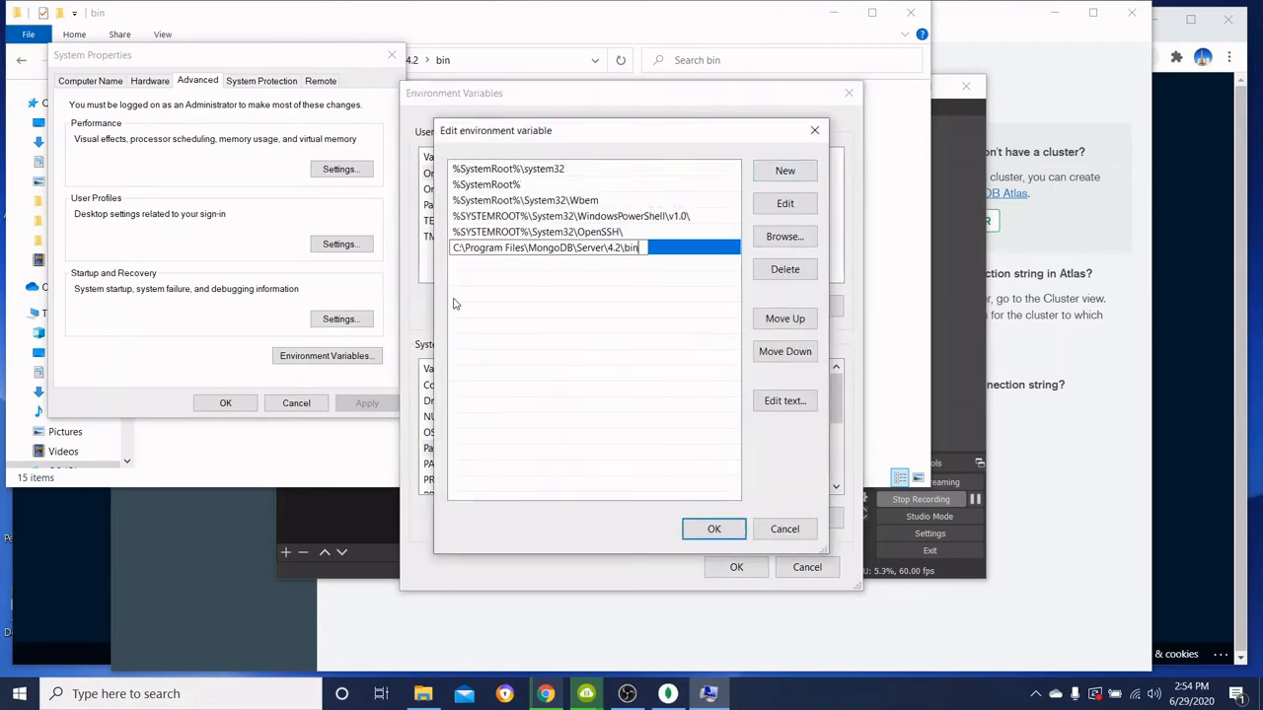
pyautogui.click(708, 525)
pyautogui.click(735, 562)
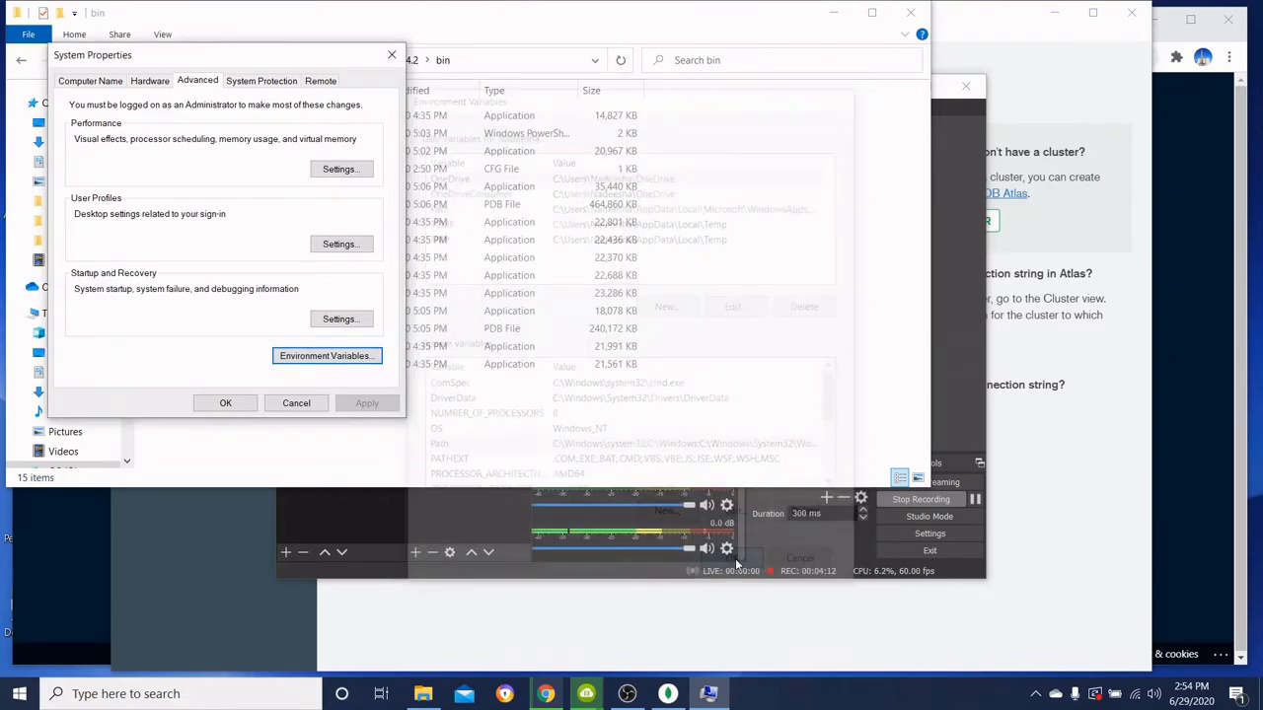
pyautogui.click(226, 404)
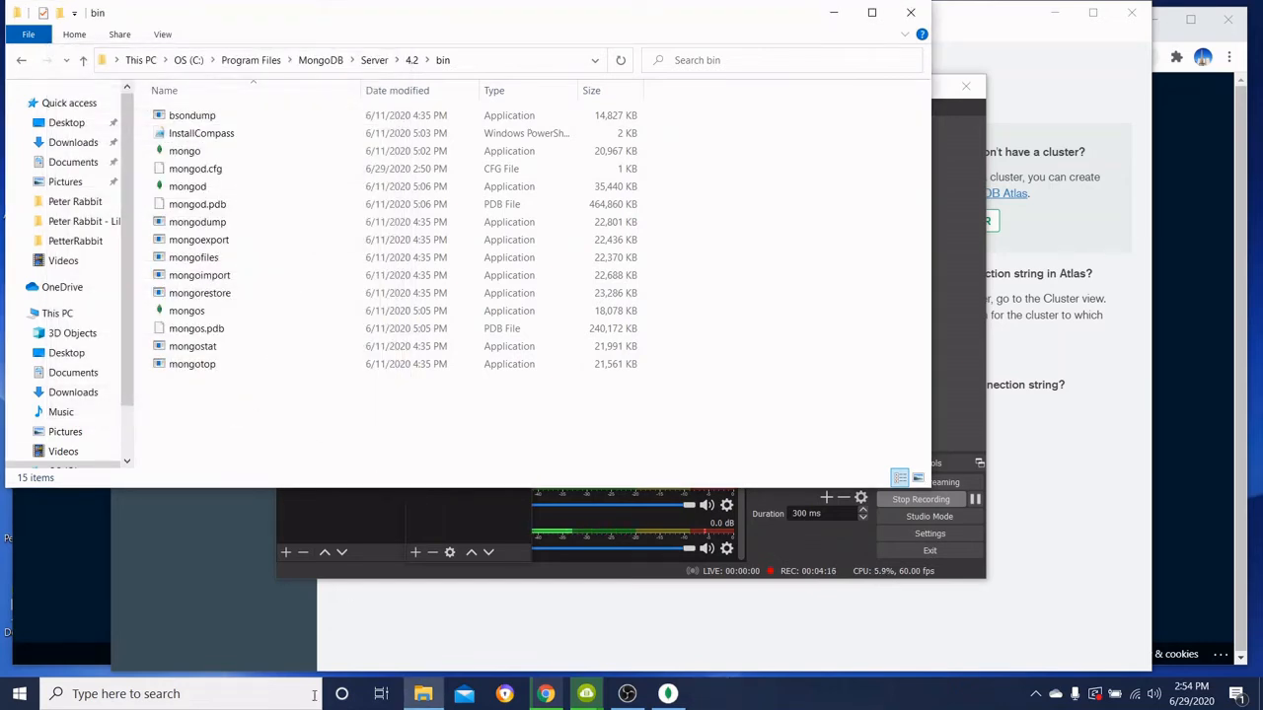
# Create a folder named data in the root of the C: drive.
pyautogui.click(250, 61)
pyautogui.click(187, 61)
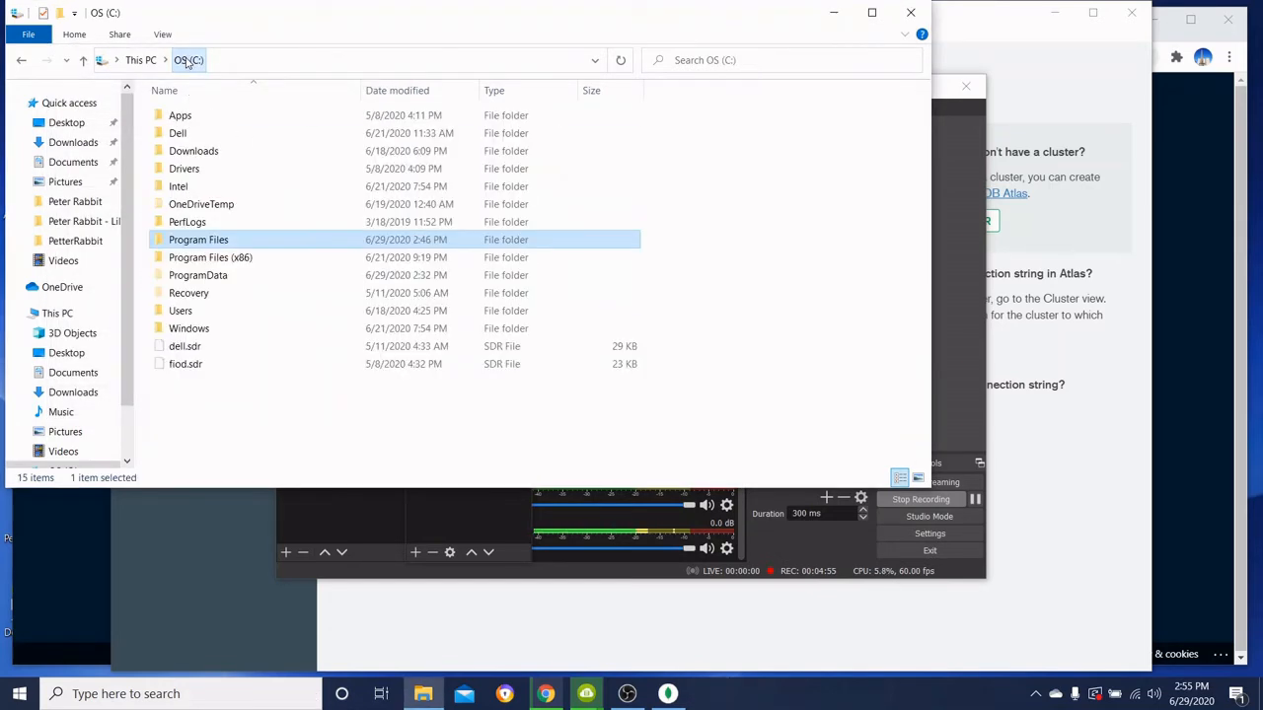
pyautogui.rightClick(212, 407)
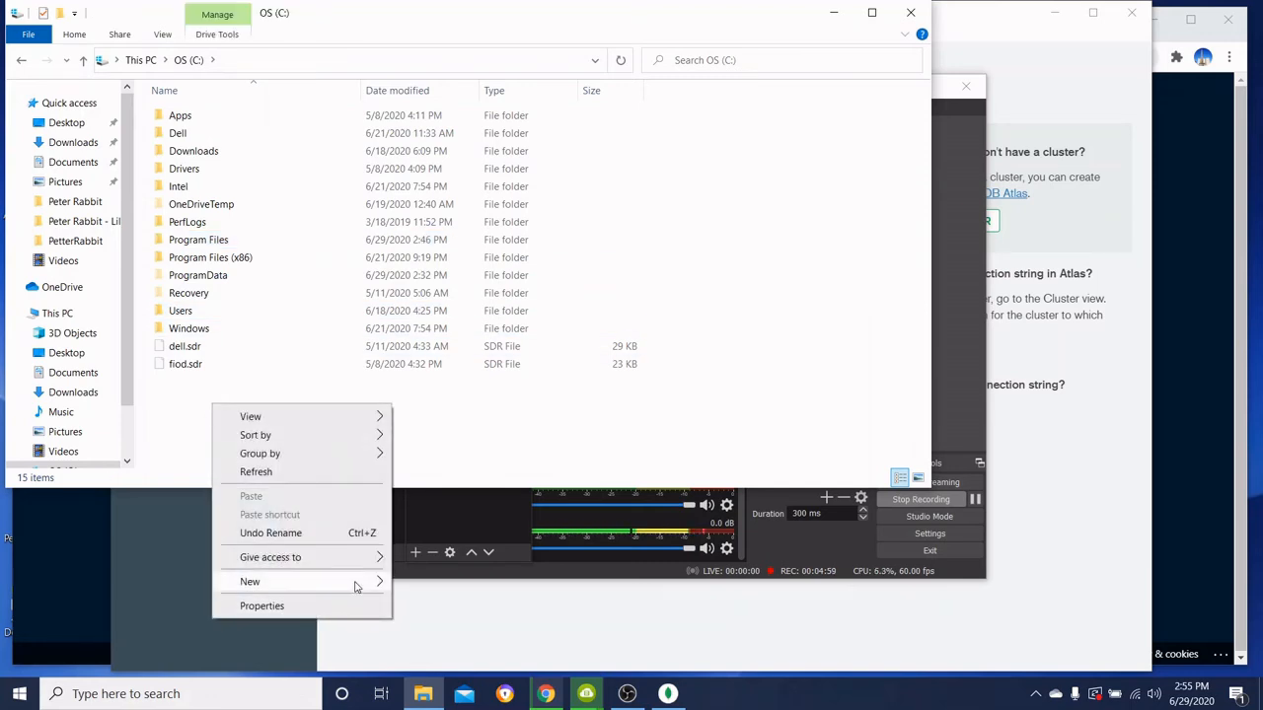
pyautogui.moveTo(375, 584)
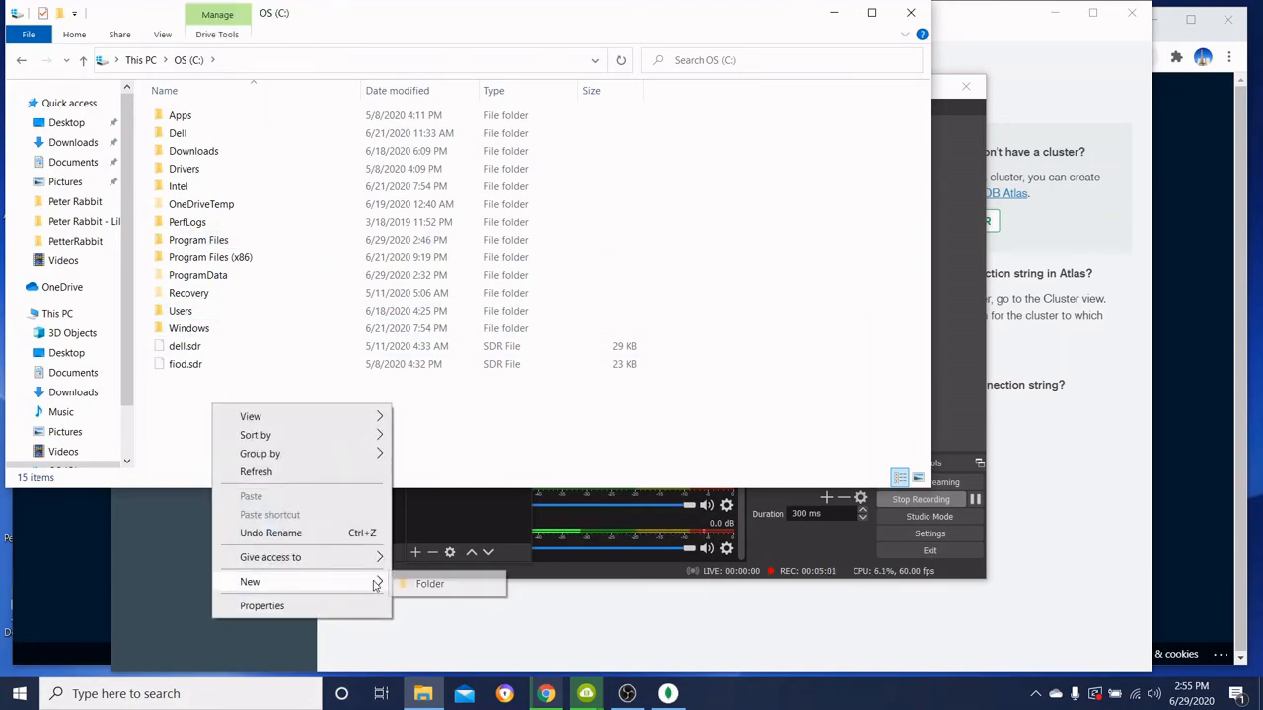
pyautogui.click(447, 585)
pyautogui.write('data')
pyautogui.click(264, 429)
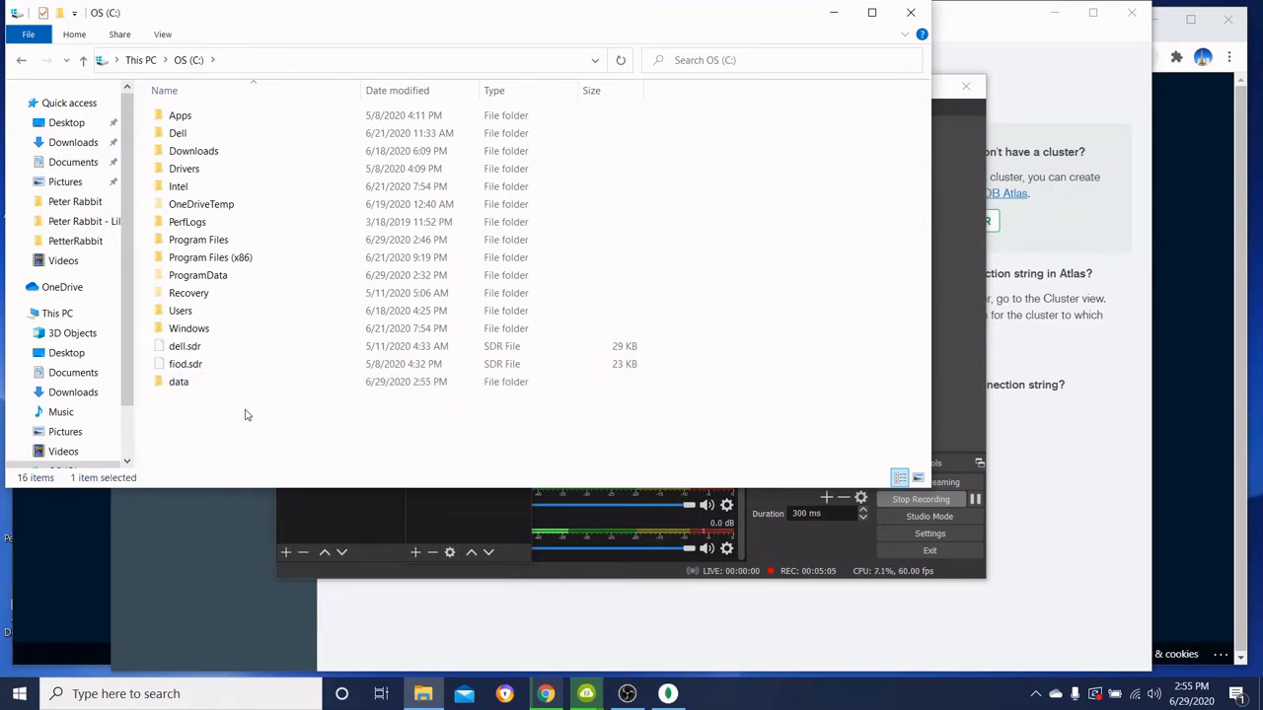
# Create a folder named db inside the C:\data folder.
pyautogui.doubleClick(206, 385)
pyautogui.rightClick(203, 187)
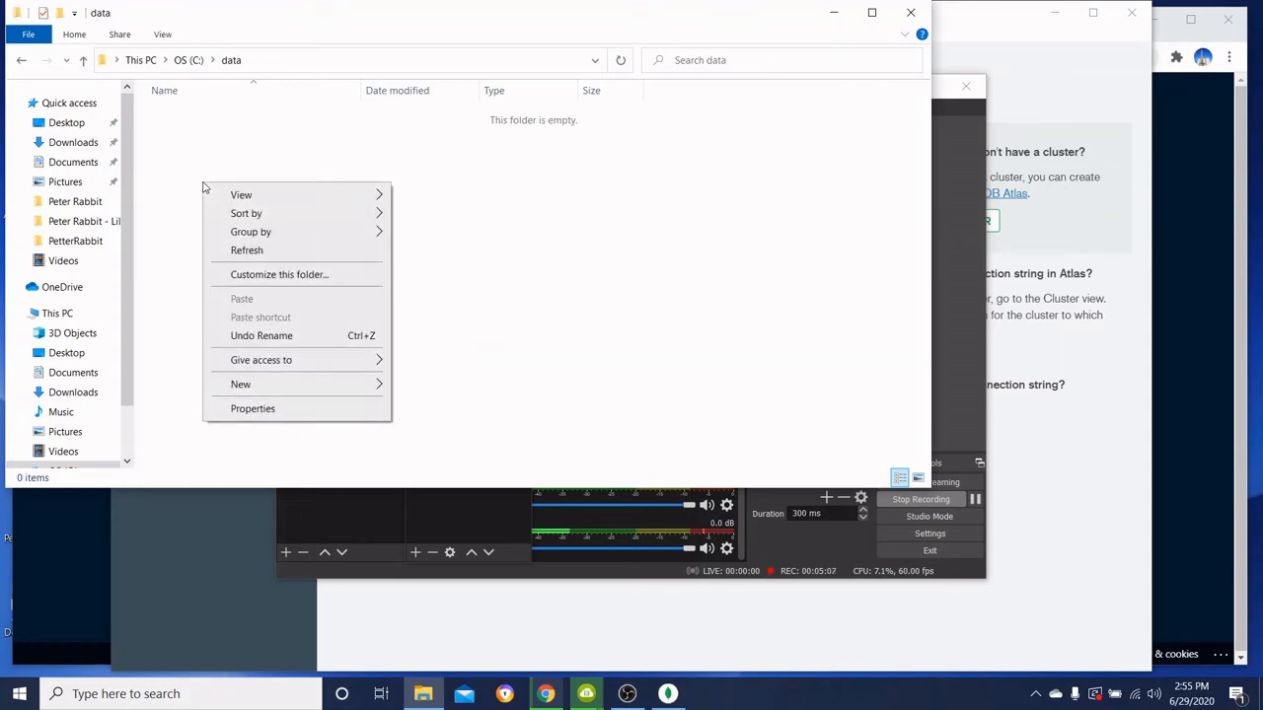
pyautogui.moveTo(312, 393)
pyautogui.click(430, 386)
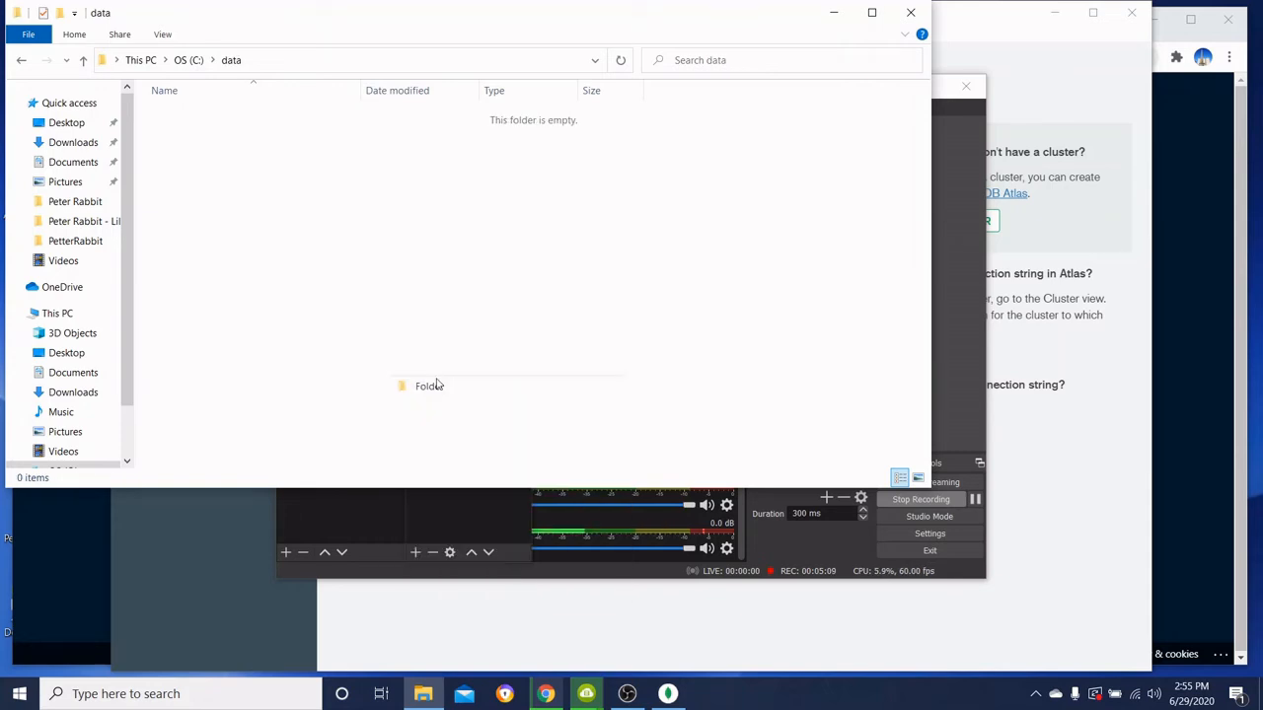
pyautogui.write('db')
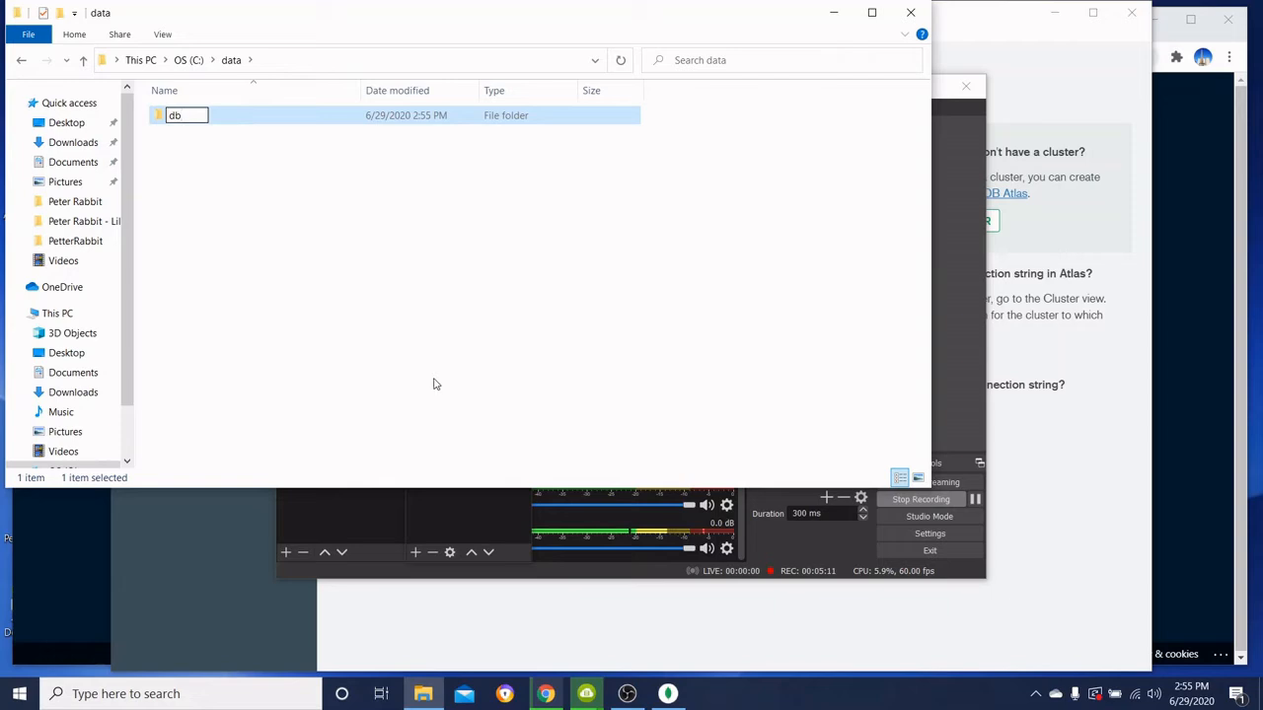
pyautogui.press('Return')
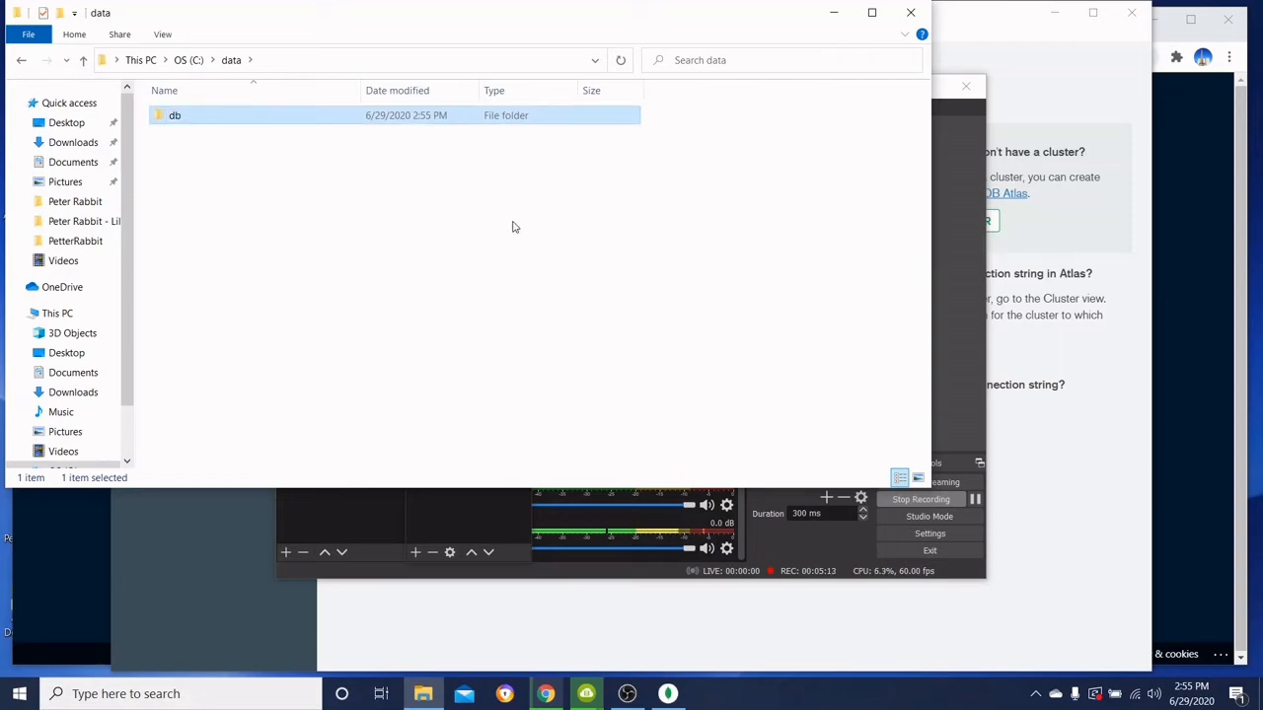
# Search Windows for "cmd", open Command Prompt and start the MongoDB server with mongod.
pyautogui.click(140, 695)
pyautogui.write('cmd')
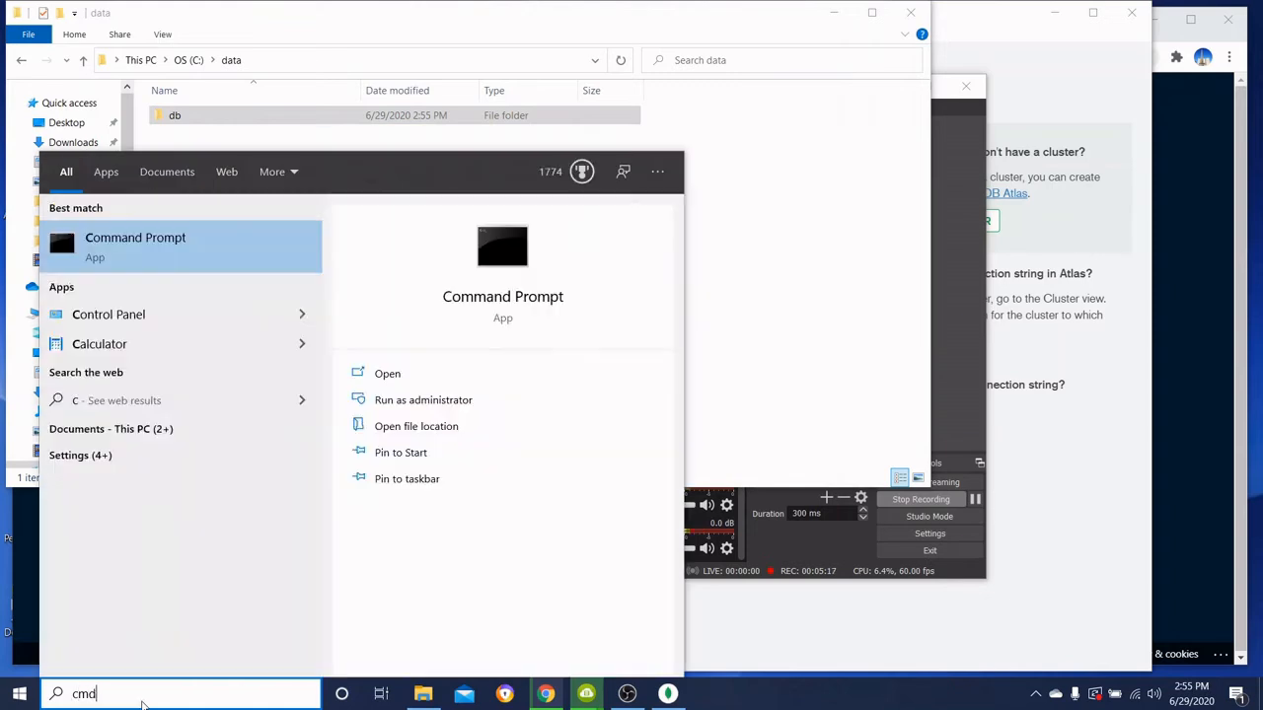
pyautogui.click(394, 373)
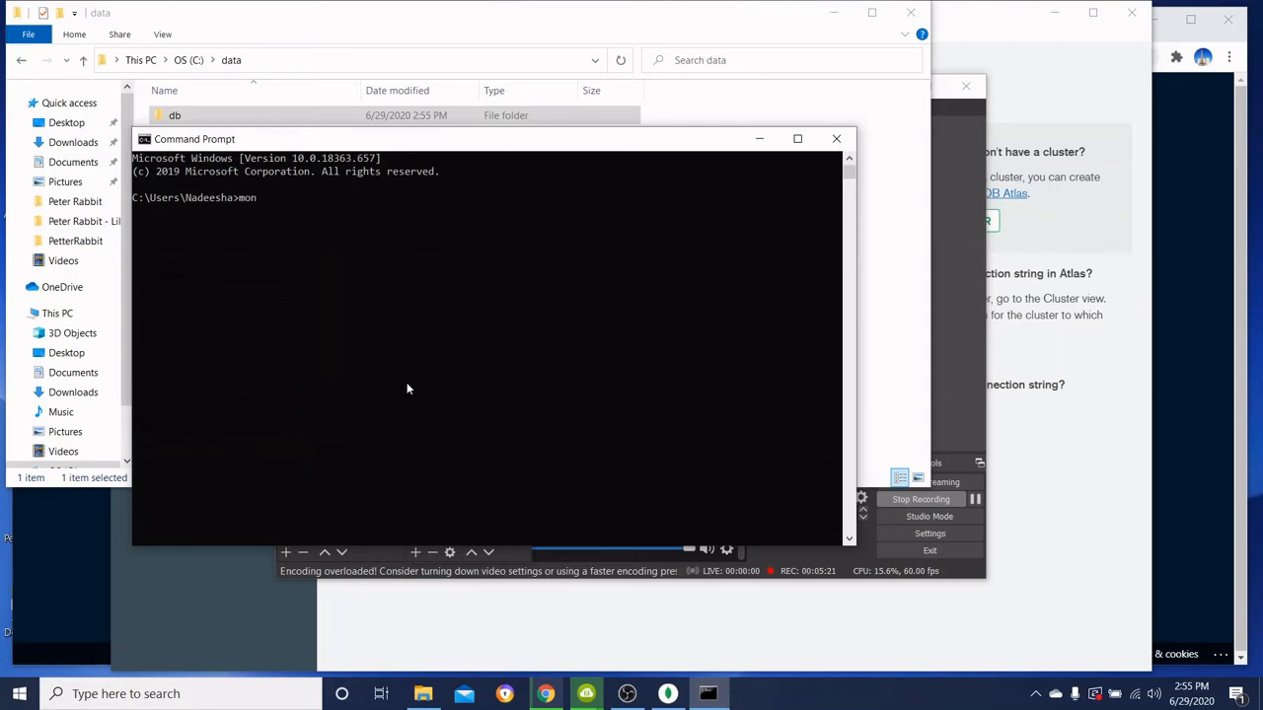
pyautogui.write('mongod')
pyautogui.press('Return')
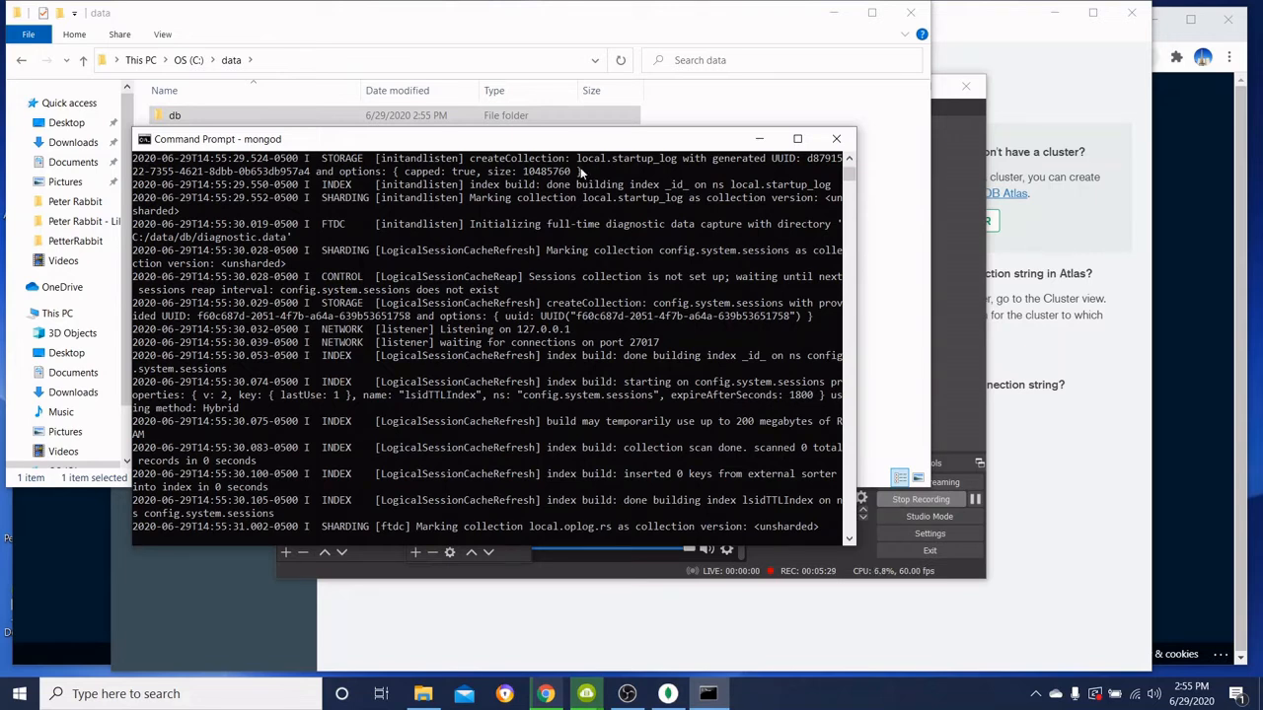
# Open a second Command Prompt window and start the MongoDB shell in it with mongo.
pyautogui.rightClick(708, 694)
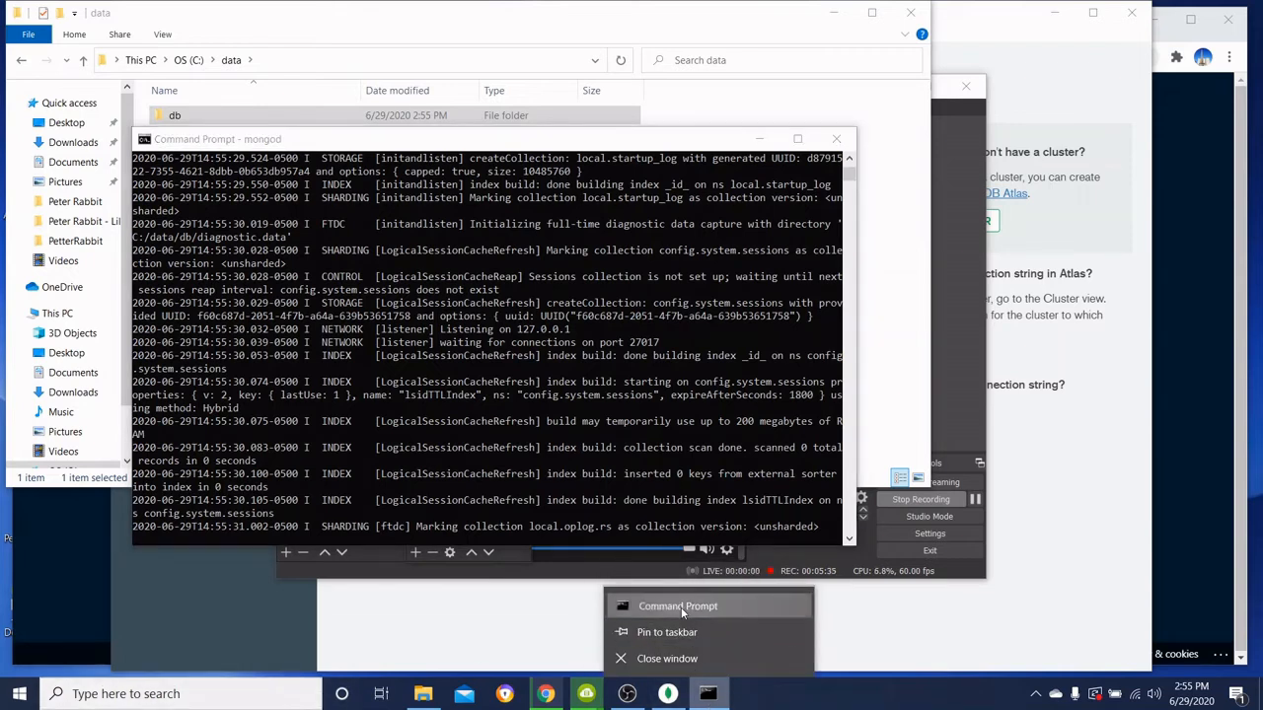
pyautogui.click(681, 607)
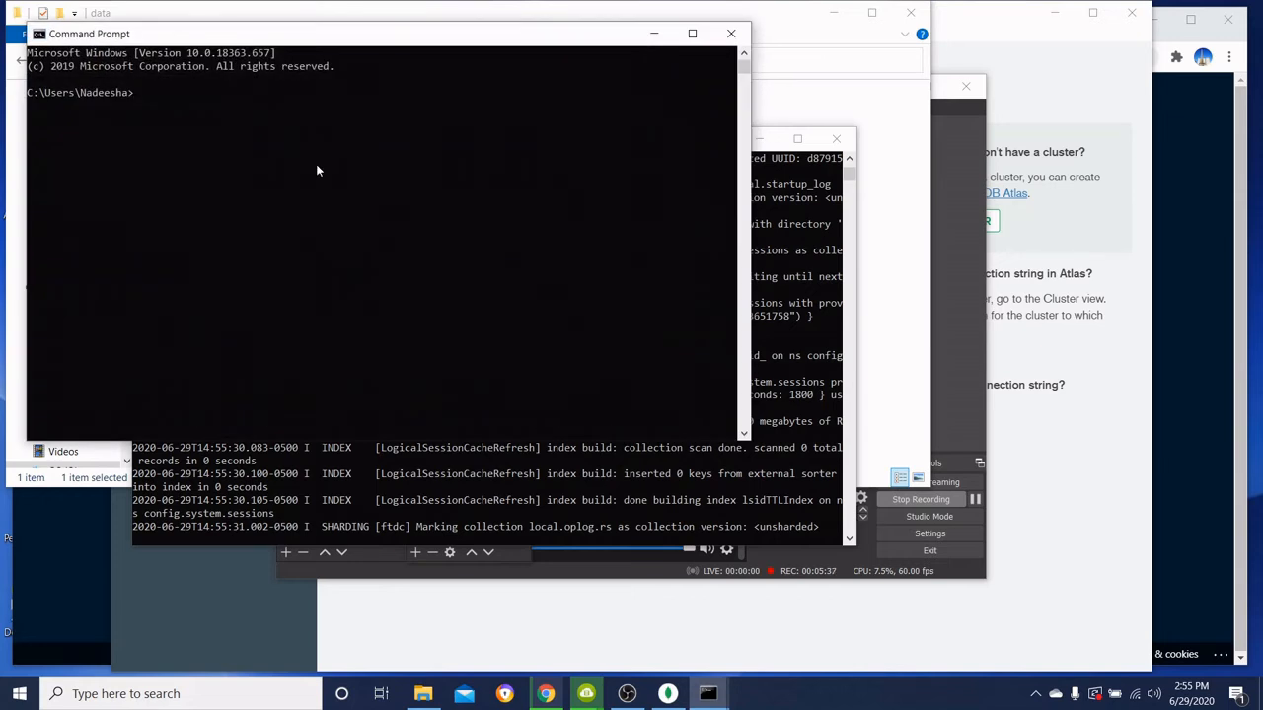
pyautogui.write('mongo')
pyautogui.press('Return')
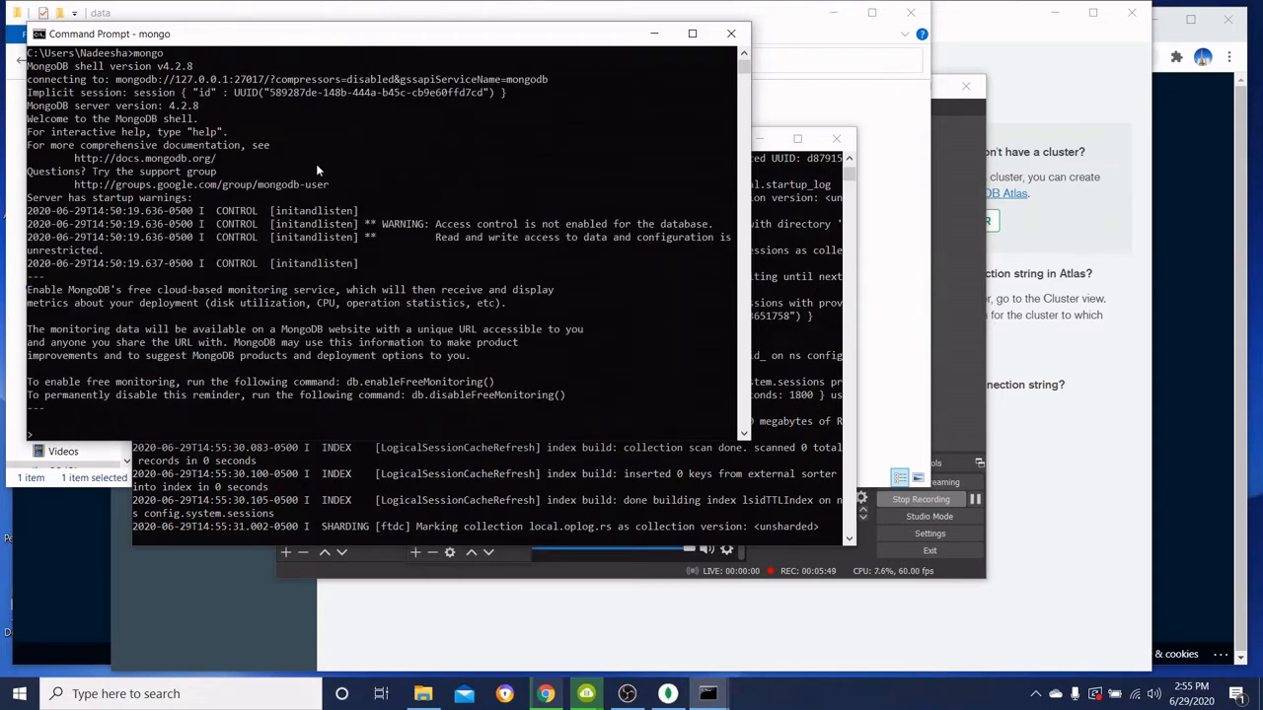
# Connect MongoDB Compass to the local server, and list the databases in the mongo shell with show dbs.
pyautogui.click(1008, 22)
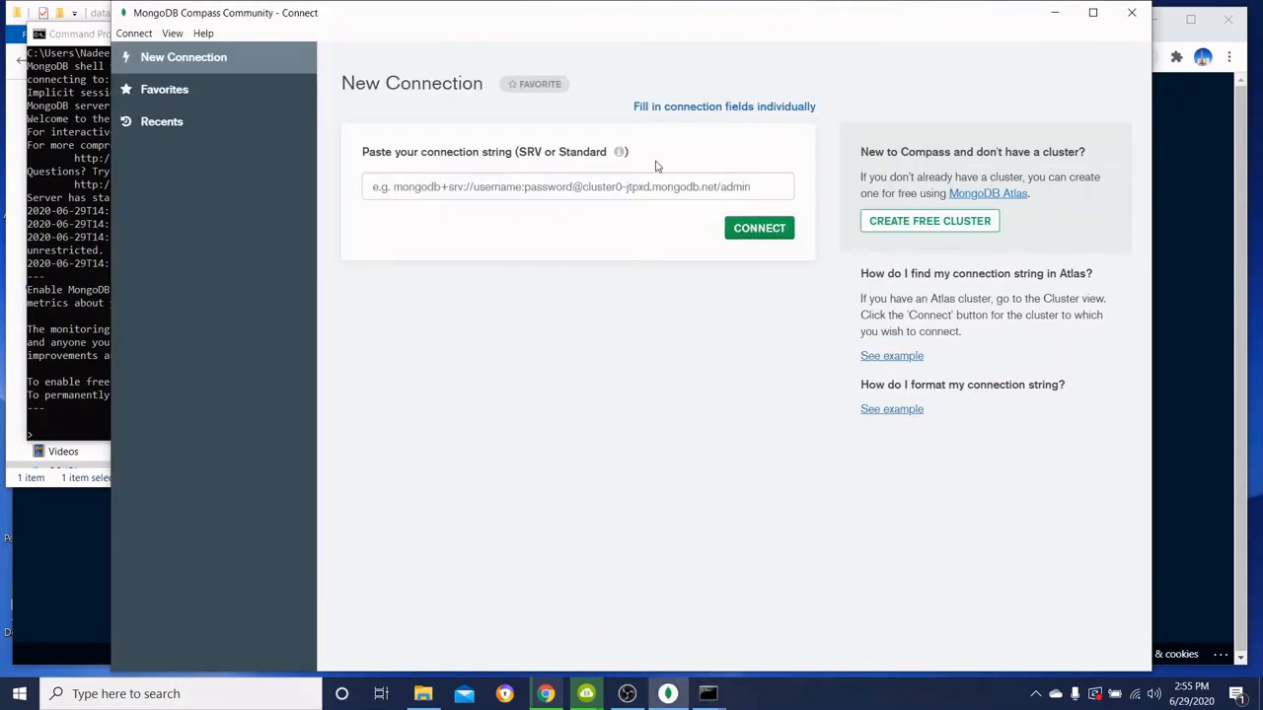
pyautogui.click(752, 233)
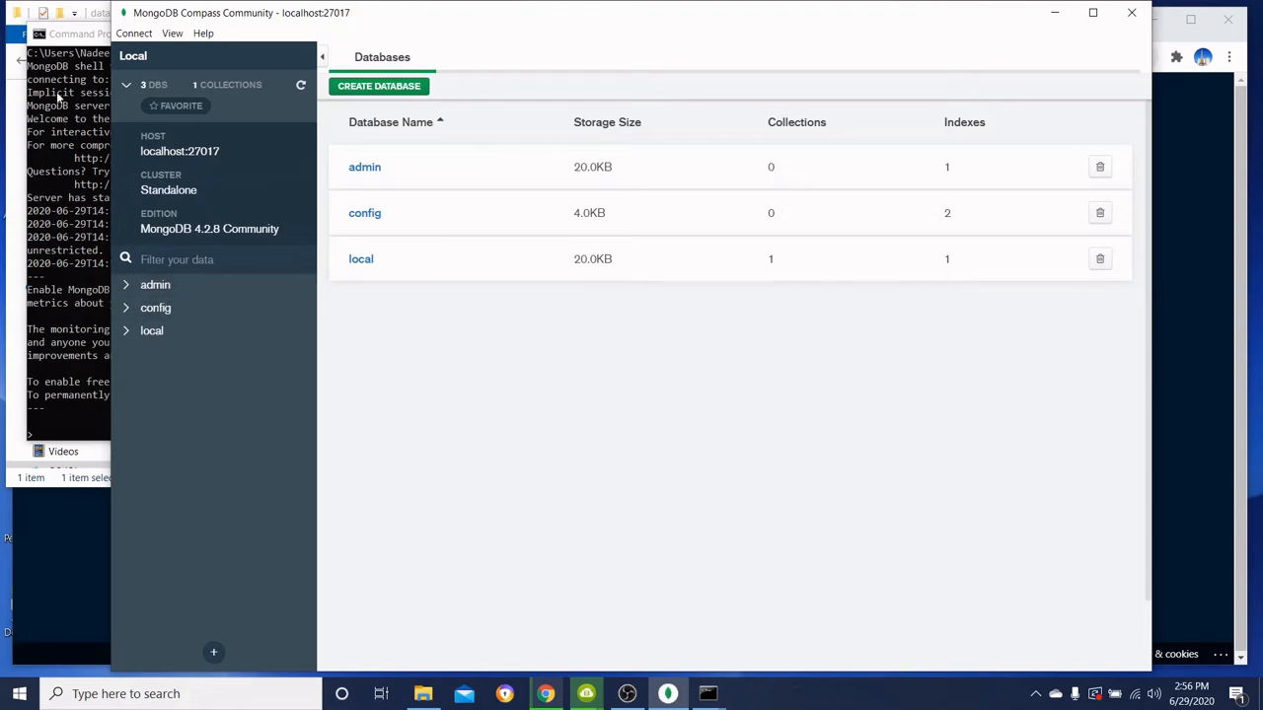
pyautogui.click(72, 40)
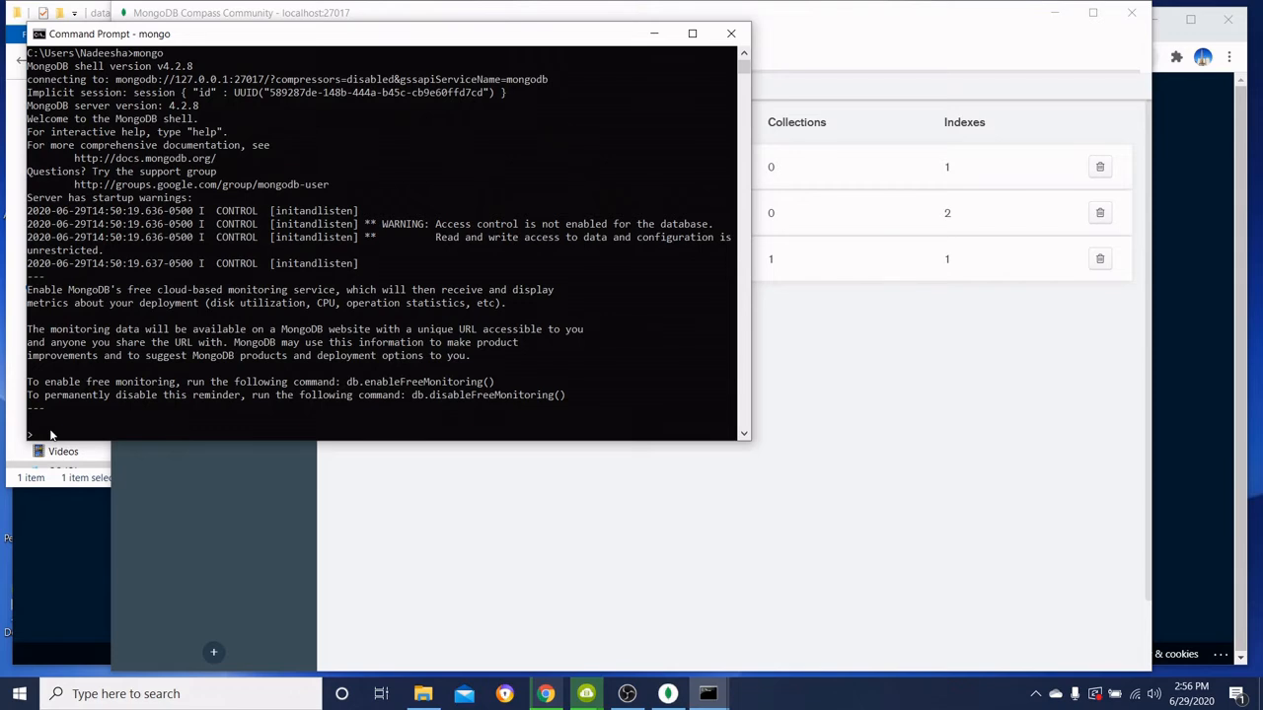
pyautogui.write('sh')
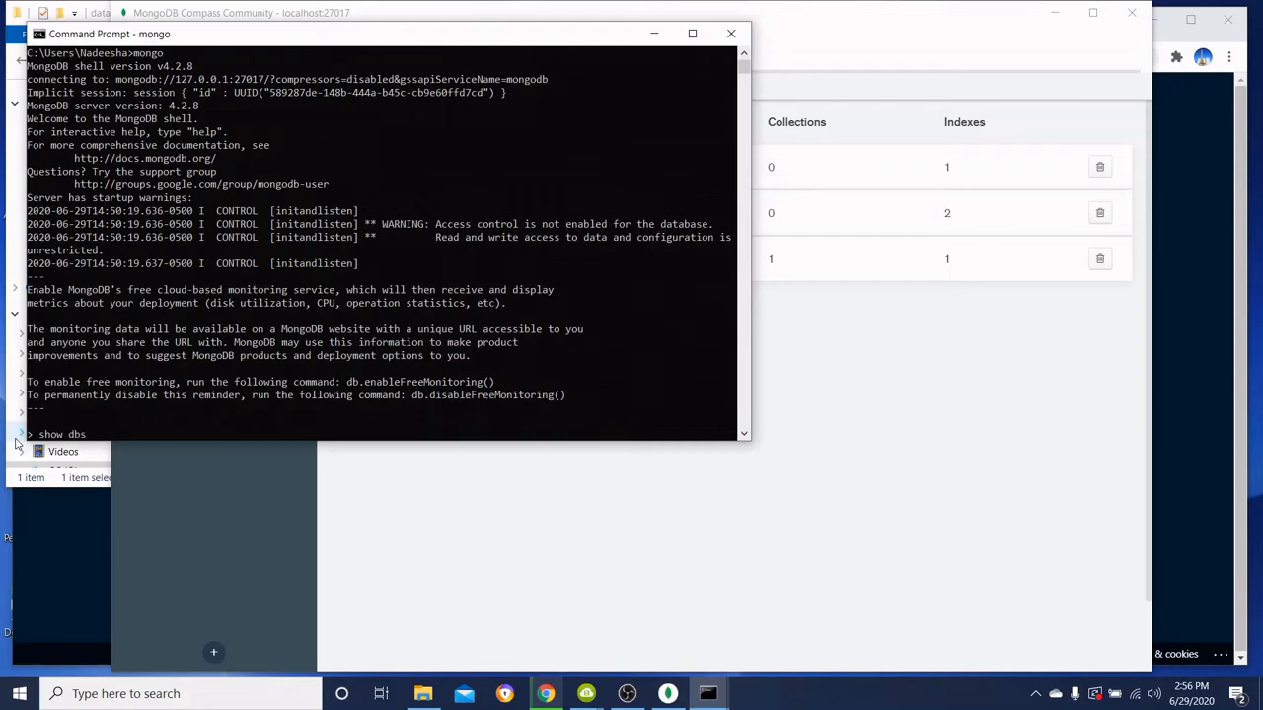
pyautogui.write('ow dbs')
pyautogui.press('Return')
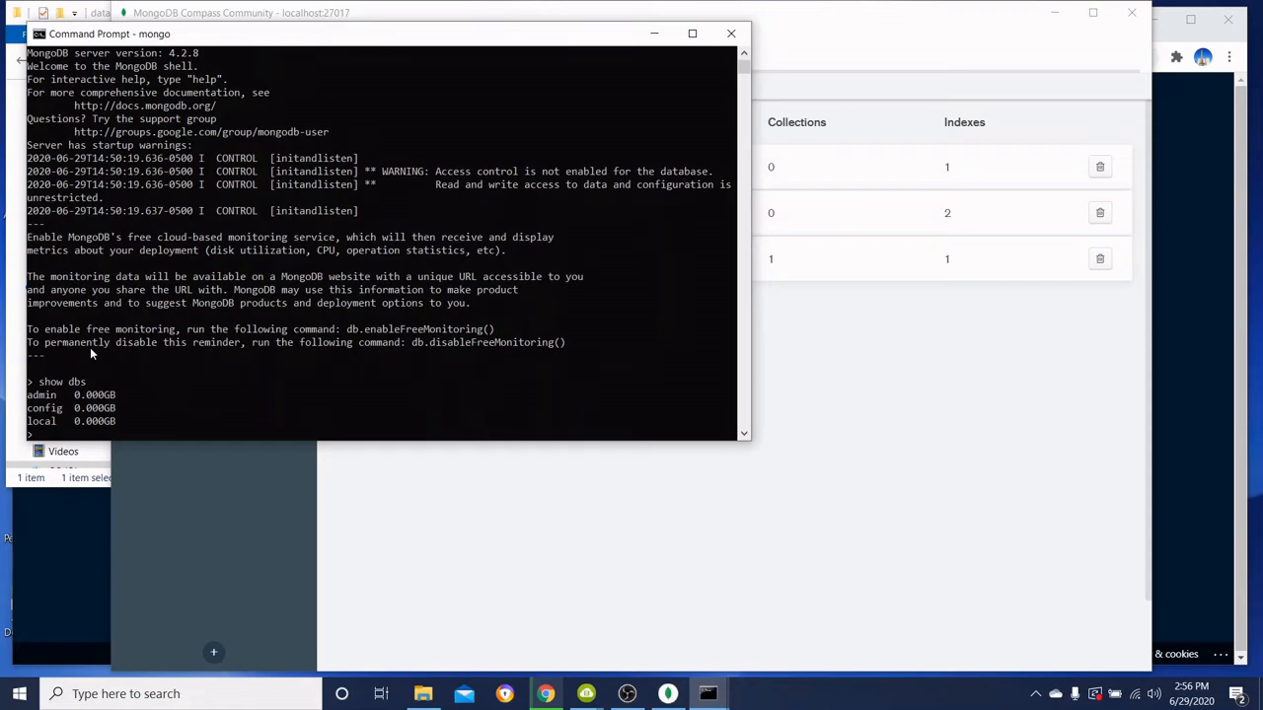
# Switch the mongo shell to the database IT640 with use IT640, and check it with show dbs and db.
pyautogui.write('use IT640')
pyautogui.press('Return')
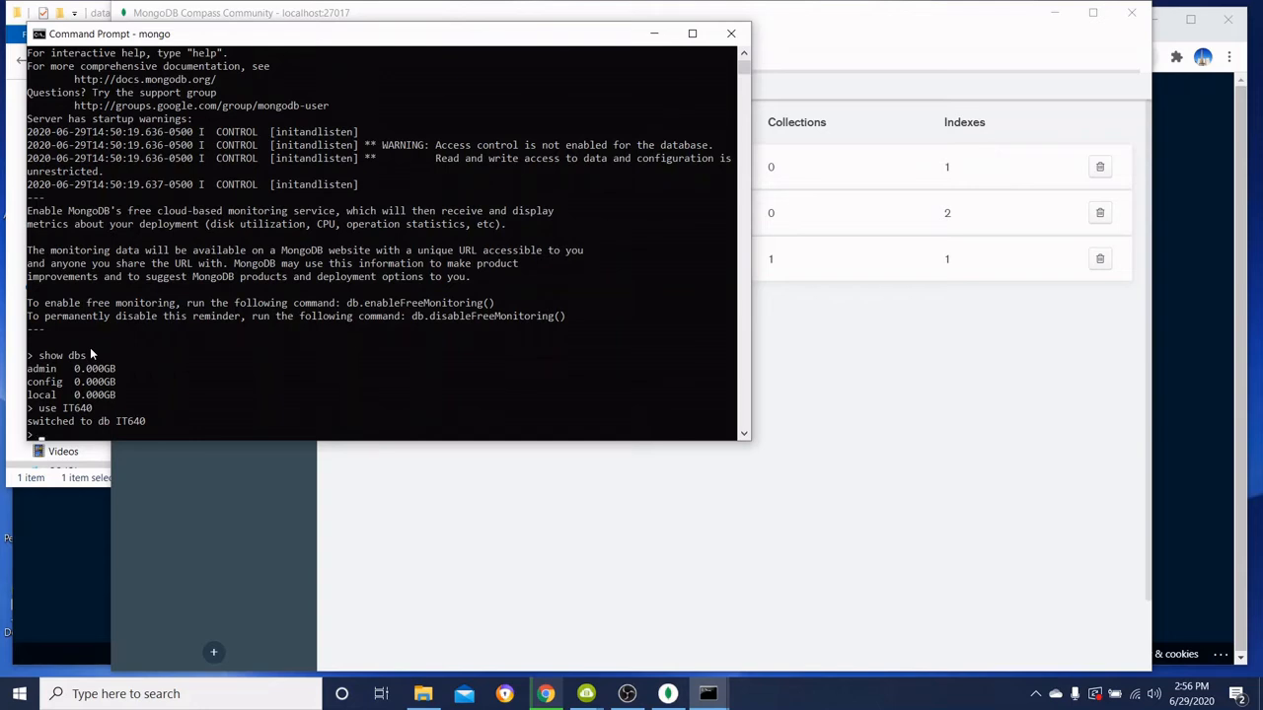
pyautogui.press('Up')
pyautogui.press('Up')
pyautogui.press('Return')
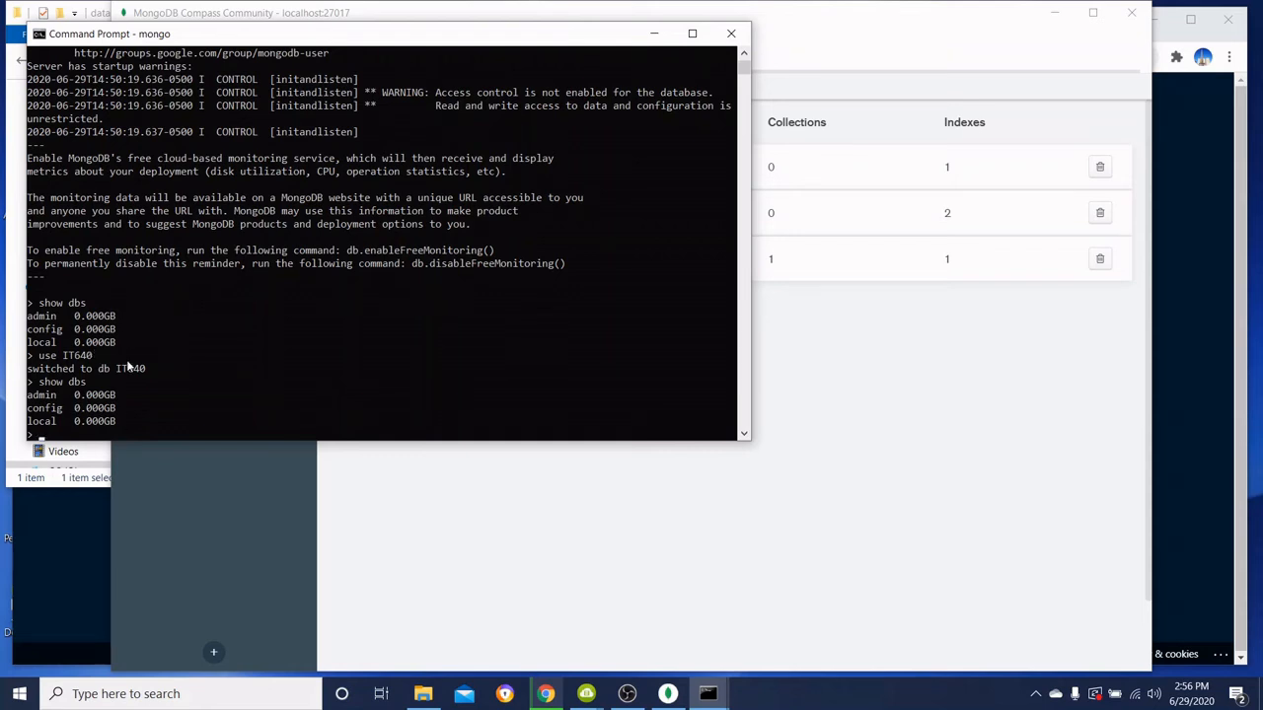
pyautogui.write('db')
pyautogui.press('Return')
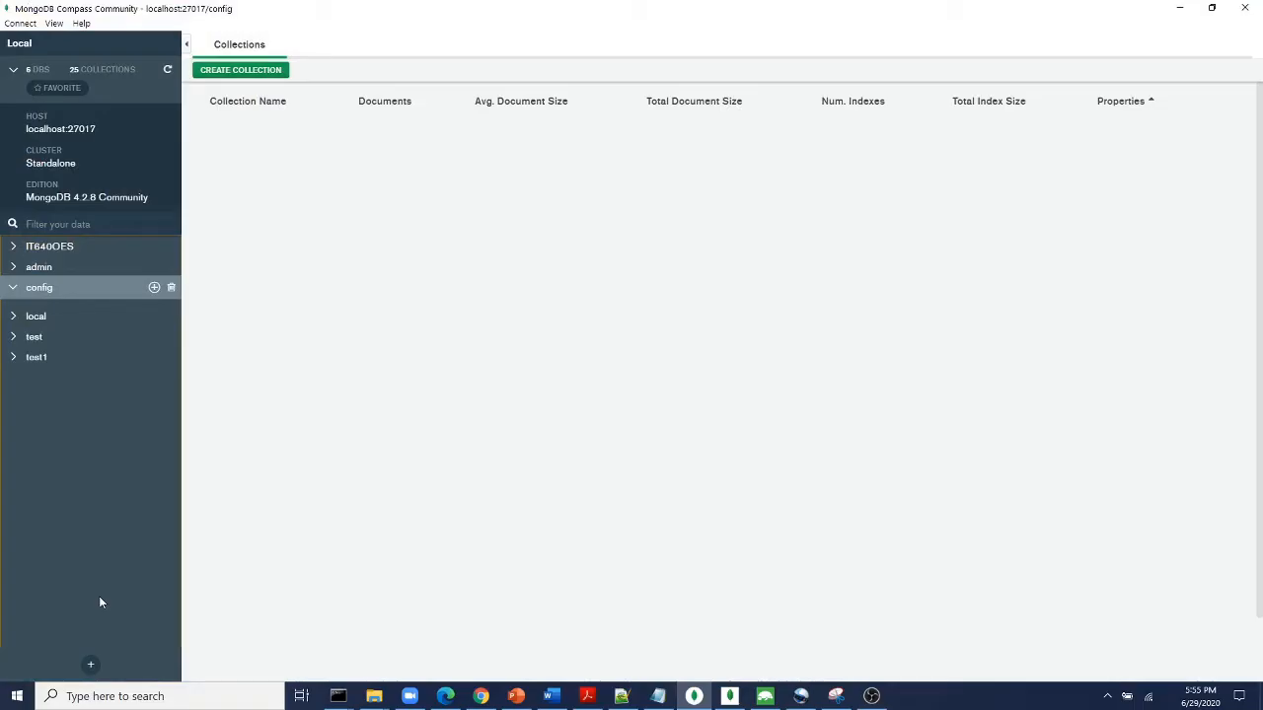
# In MongoDB Compass, create a database named IT640OES with a collection named Customer.
pyautogui.click(91, 666)
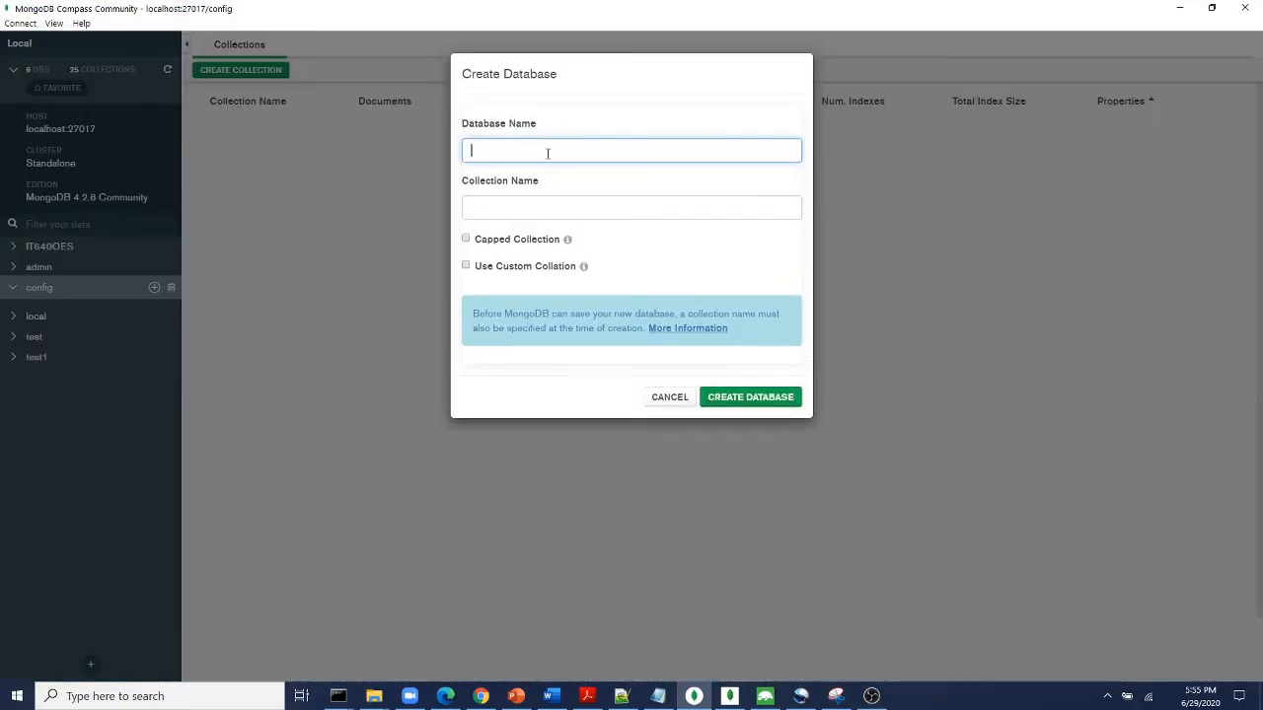
pyautogui.write('IT640OES')
pyautogui.click(515, 201)
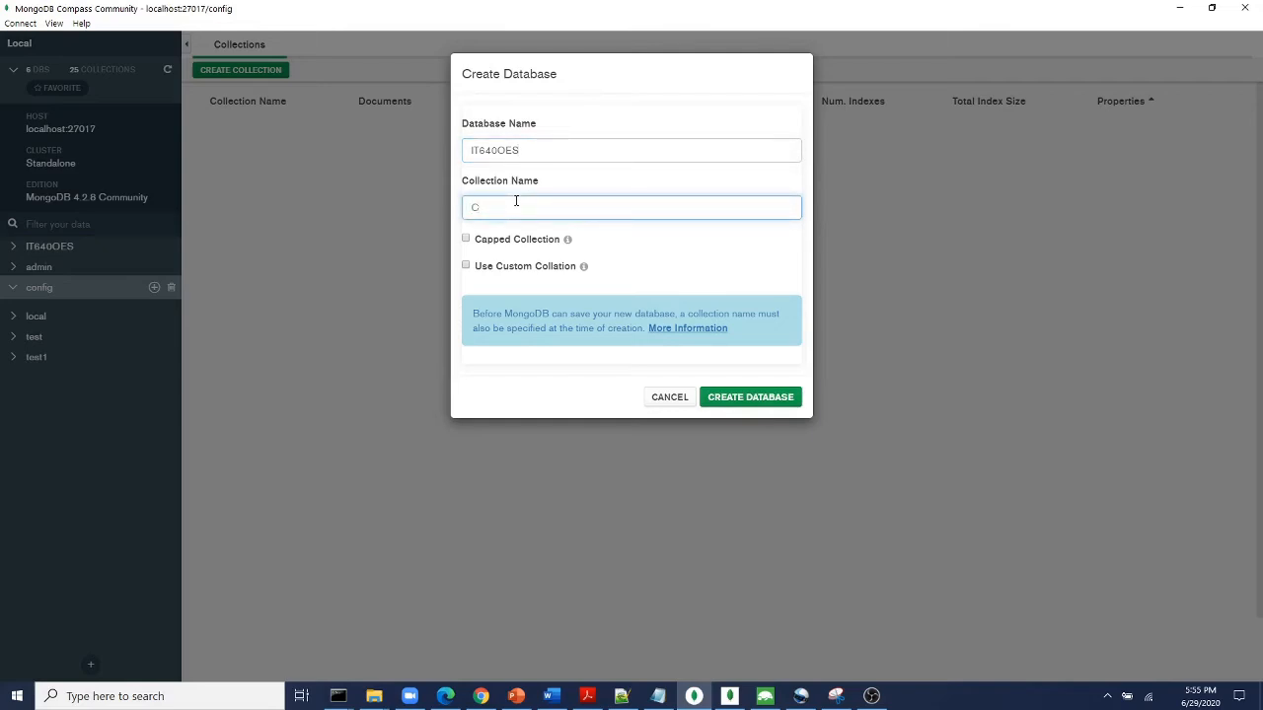
pyautogui.write('Customer')
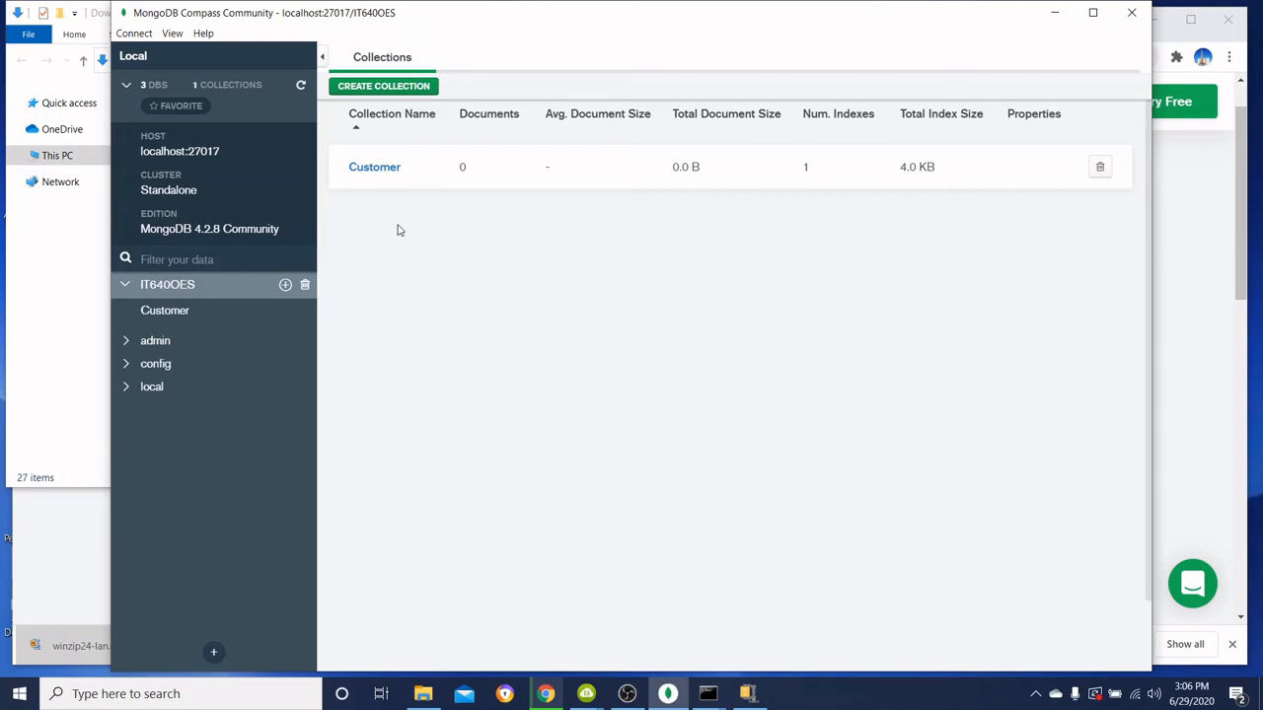
# Open the Customer collection and select the CSV file CUSTOMER_DATA_TABLE from Downloads as the file to import.
pyautogui.click(375, 168)
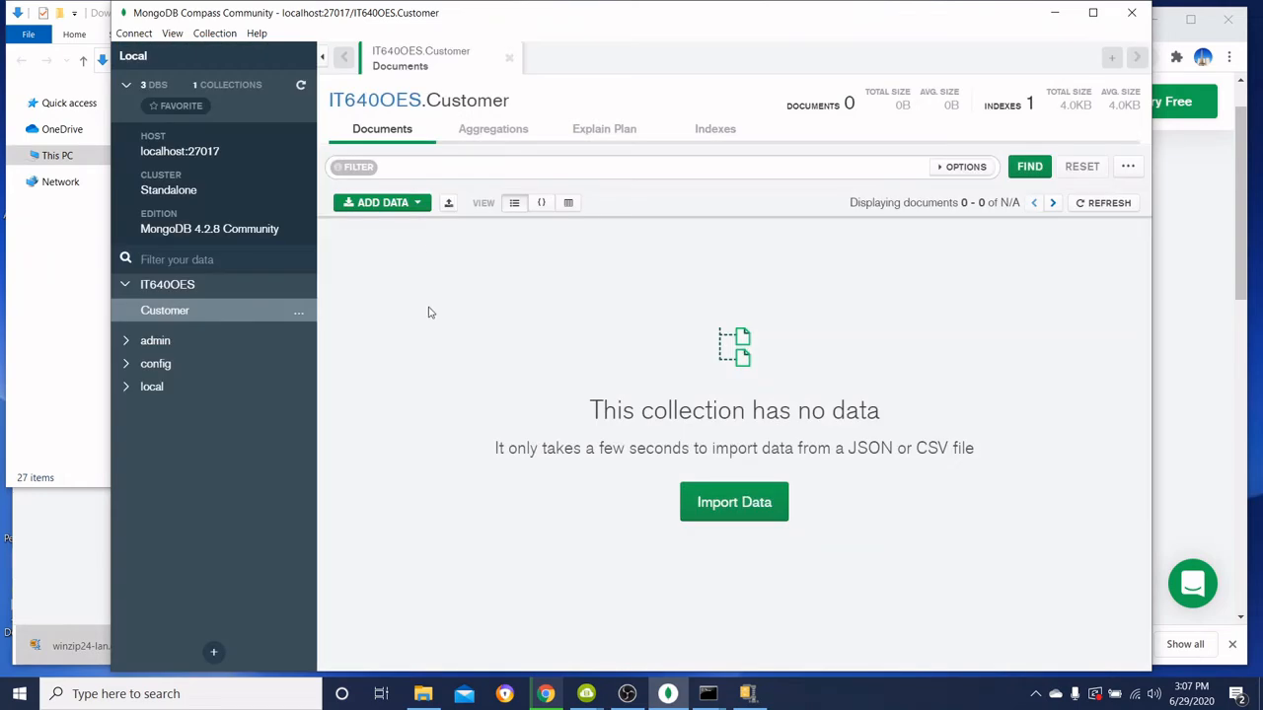
pyautogui.click(736, 515)
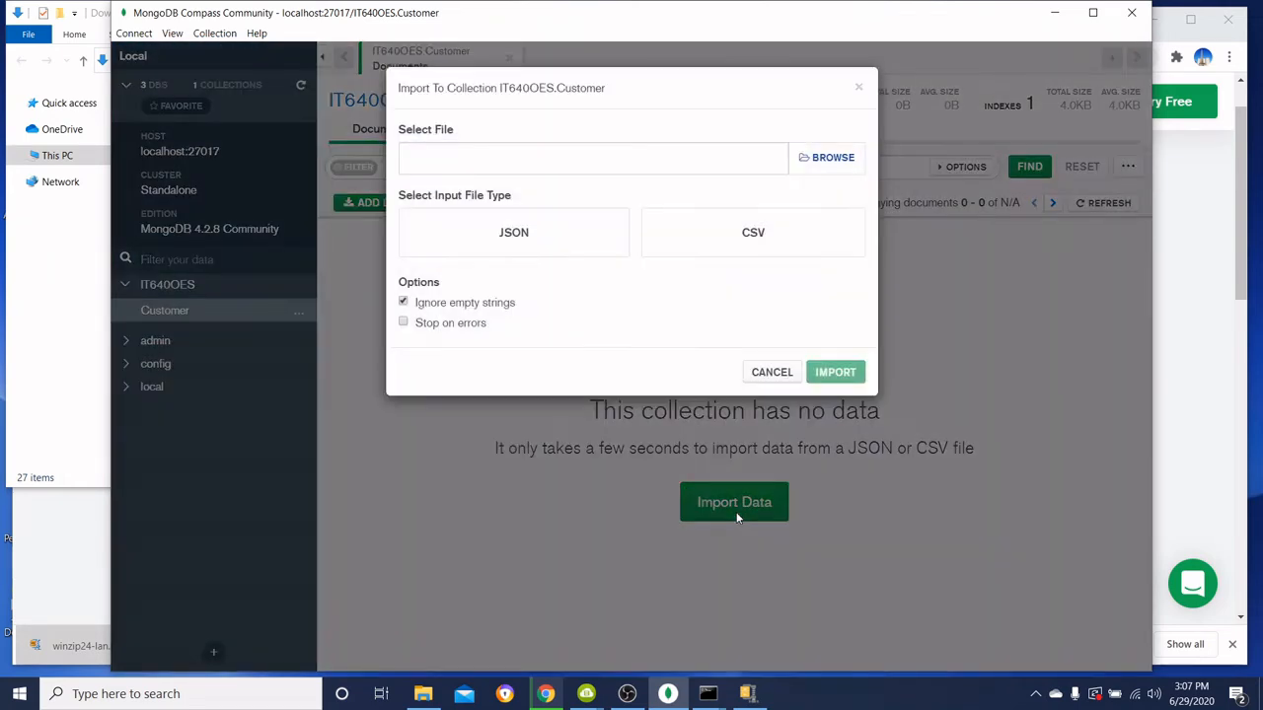
pyautogui.click(830, 158)
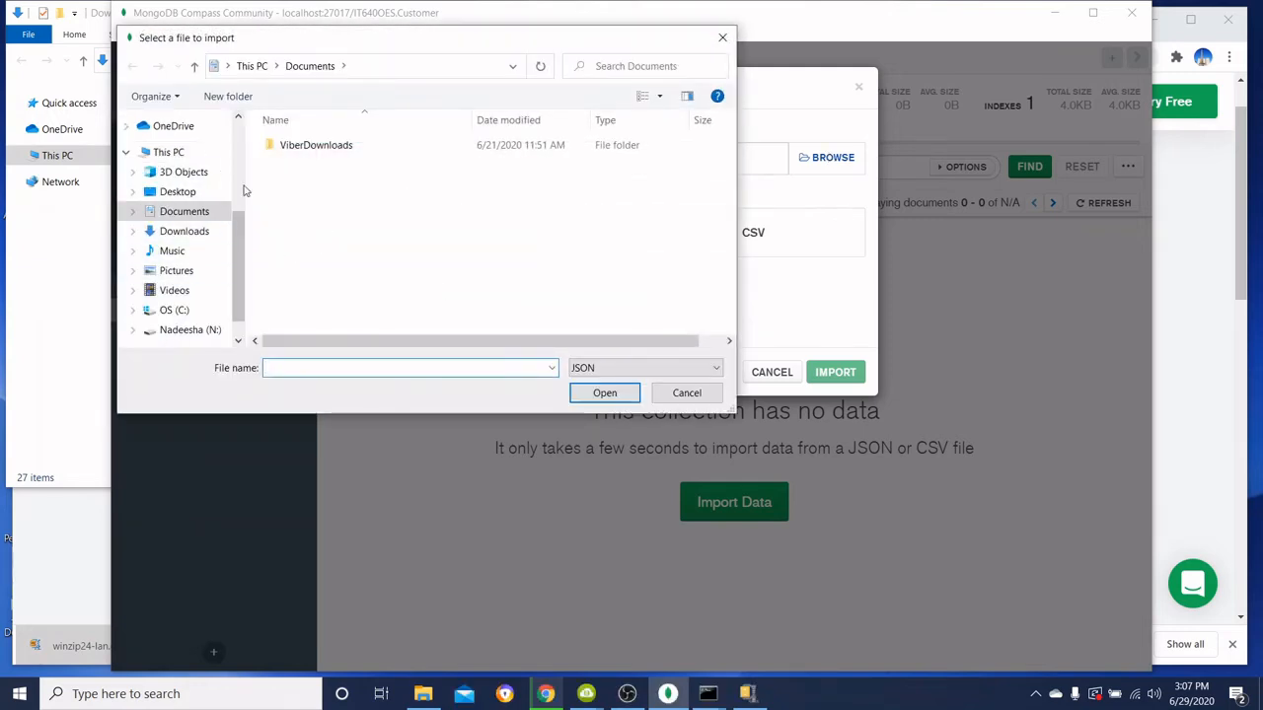
pyautogui.click(183, 231)
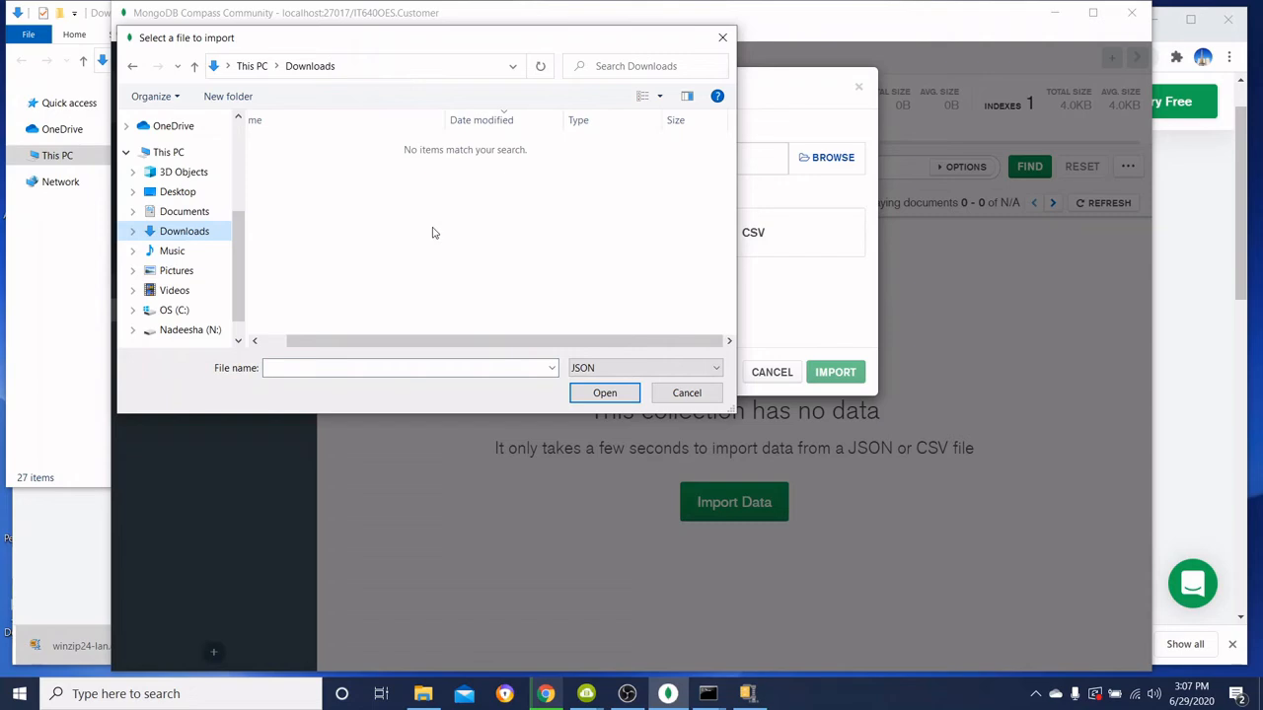
pyautogui.click(593, 365)
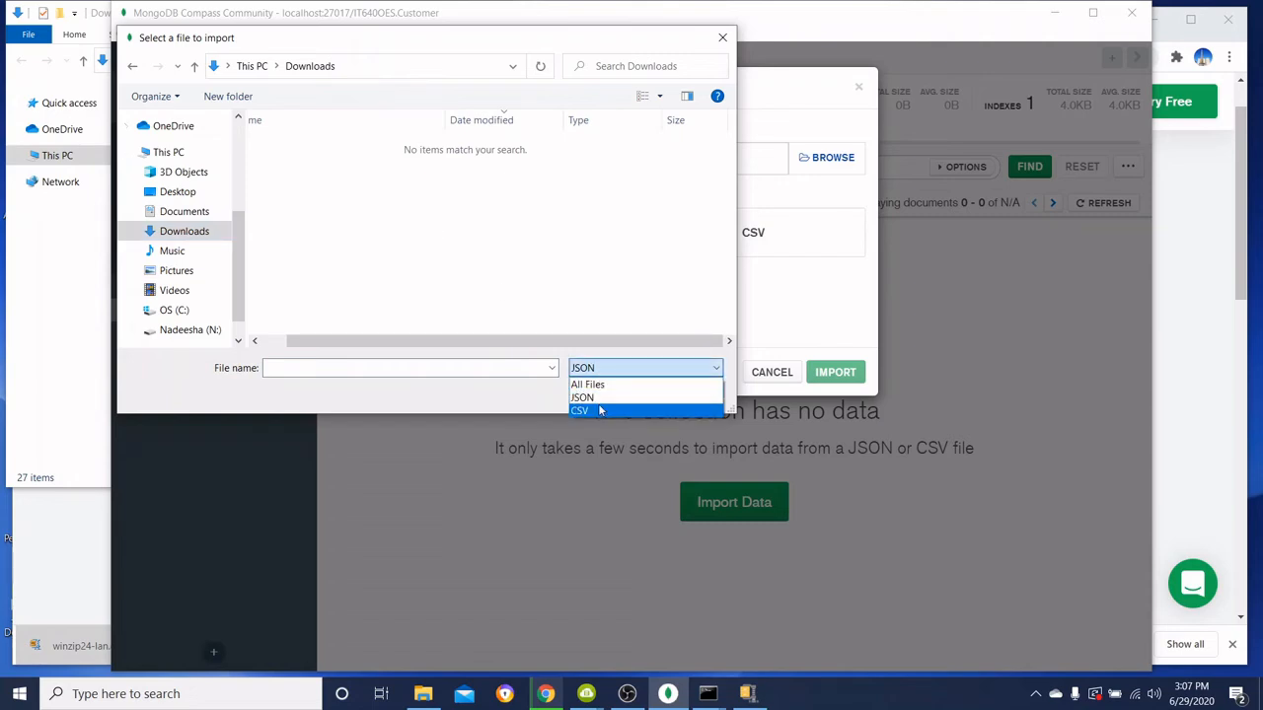
pyautogui.click(599, 410)
pyautogui.scroll(-5, 463, 187)
pyautogui.click(362, 304)
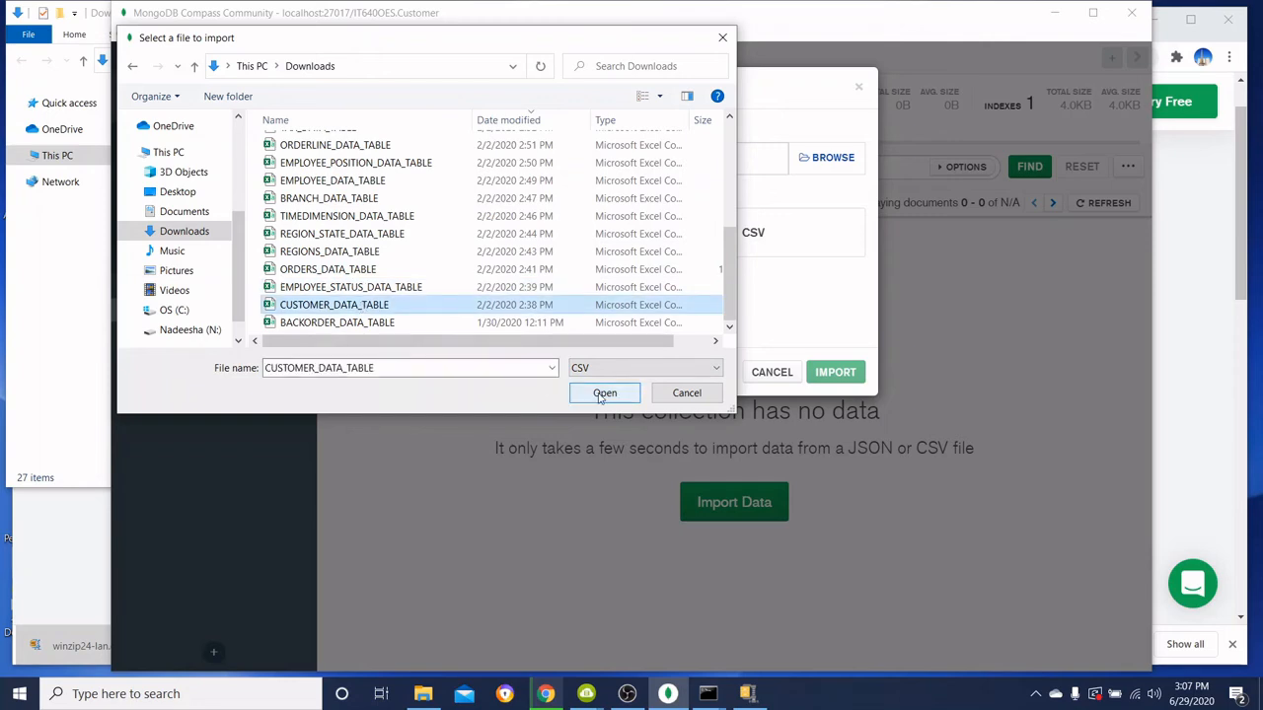
pyautogui.click(603, 394)
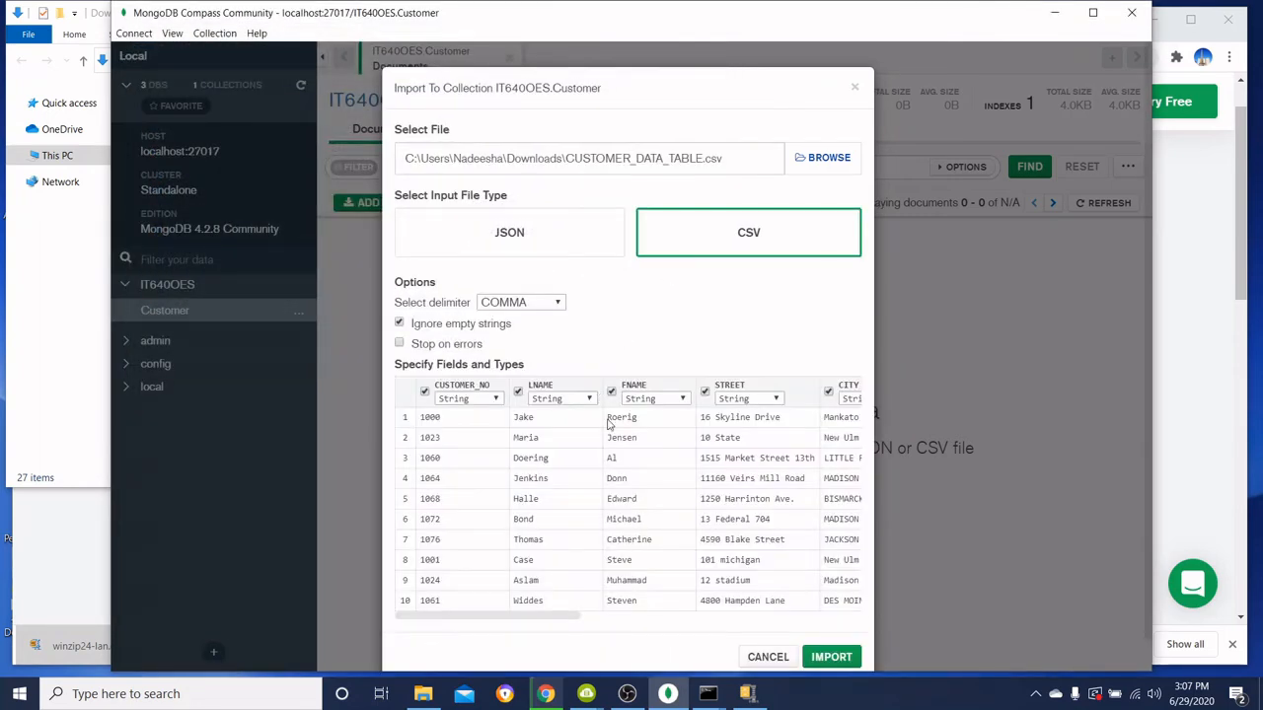
# Check the previewed fields, import the CSV data into the Customer collection and browse the imported documents.
pyautogui.hscroll(5, 610, 454)
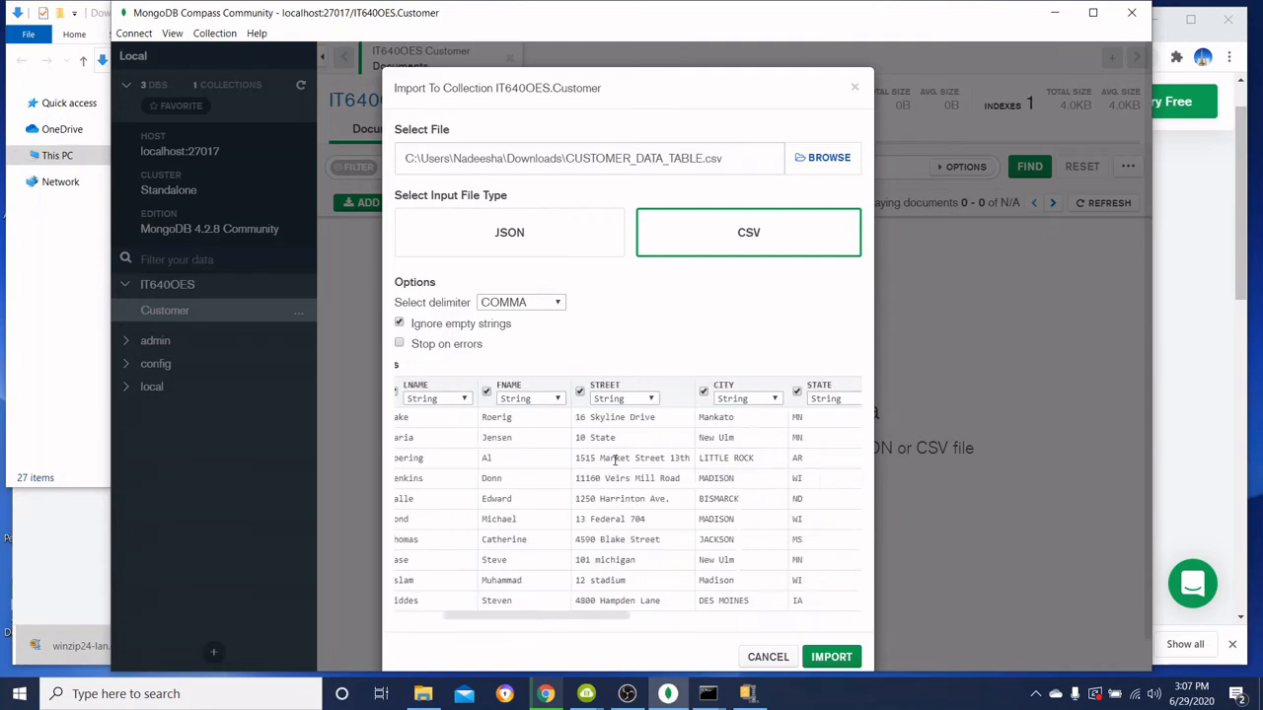
pyautogui.hscroll(-5, 613, 459)
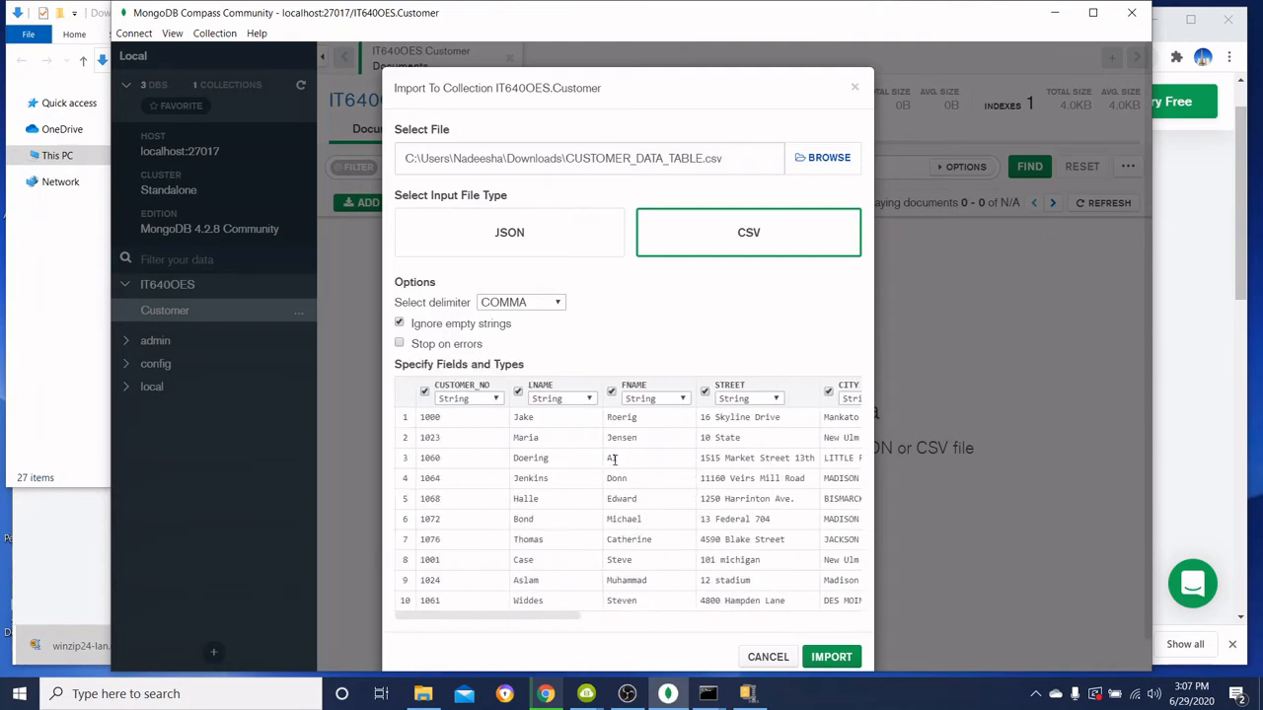
pyautogui.click(832, 657)
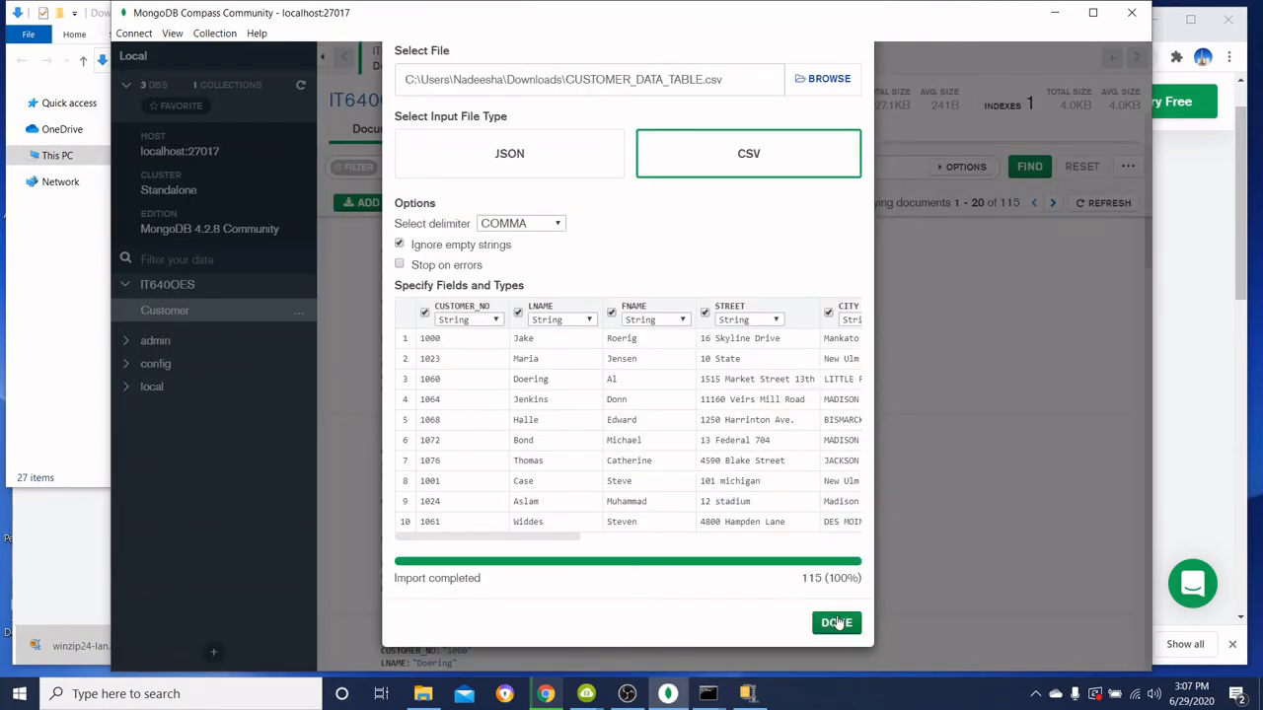
pyautogui.click(837, 622)
pyautogui.scroll(-10, 671, 375)
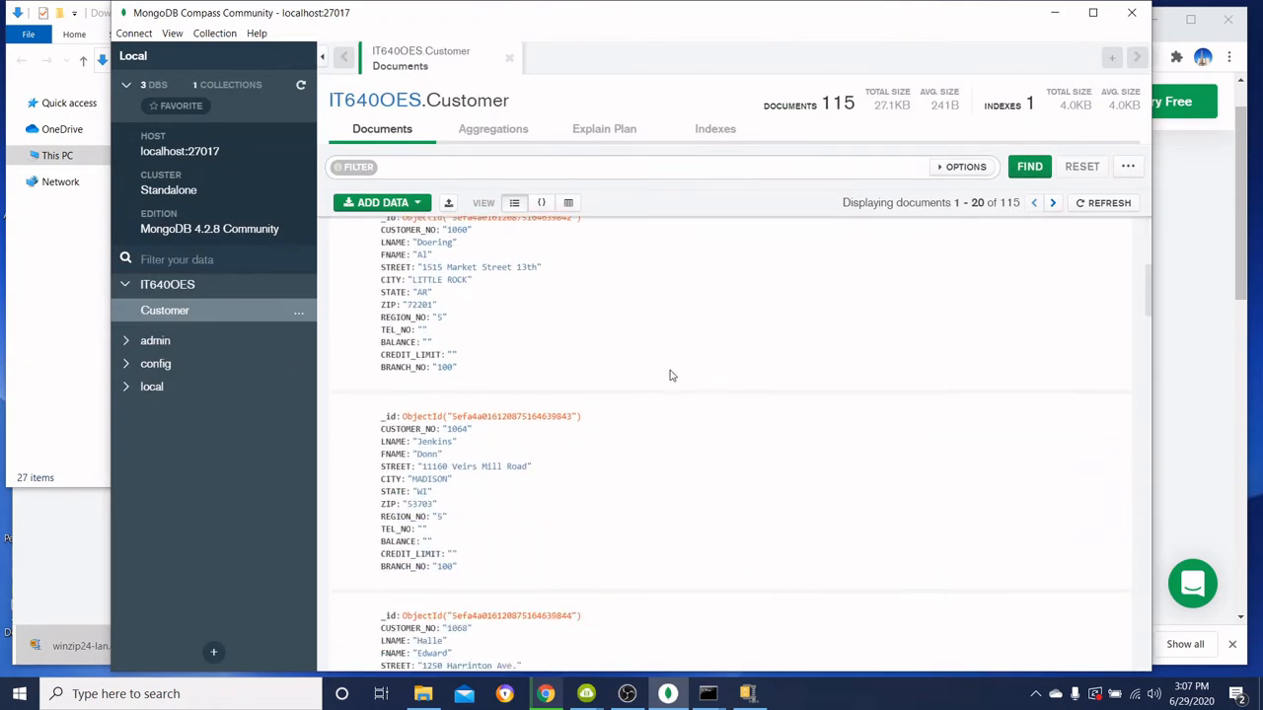
pyautogui.scroll(-10, 670, 375)
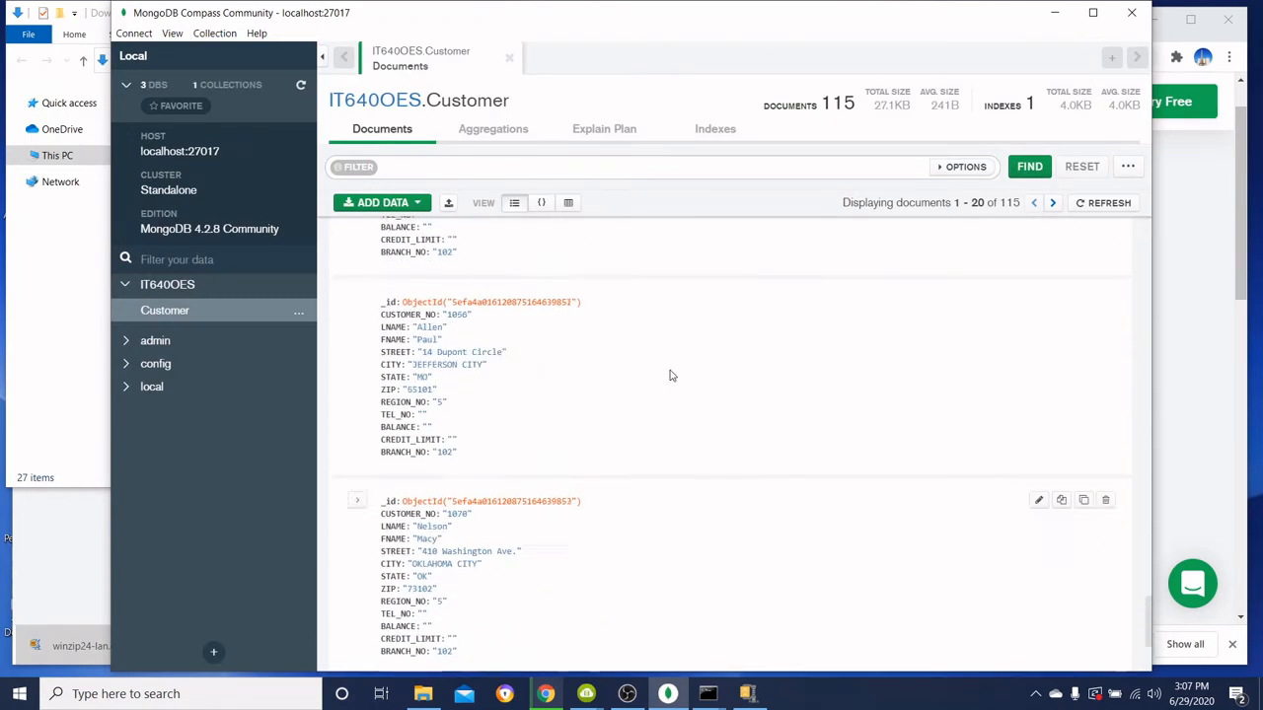
pyautogui.scroll(15, 669, 375)
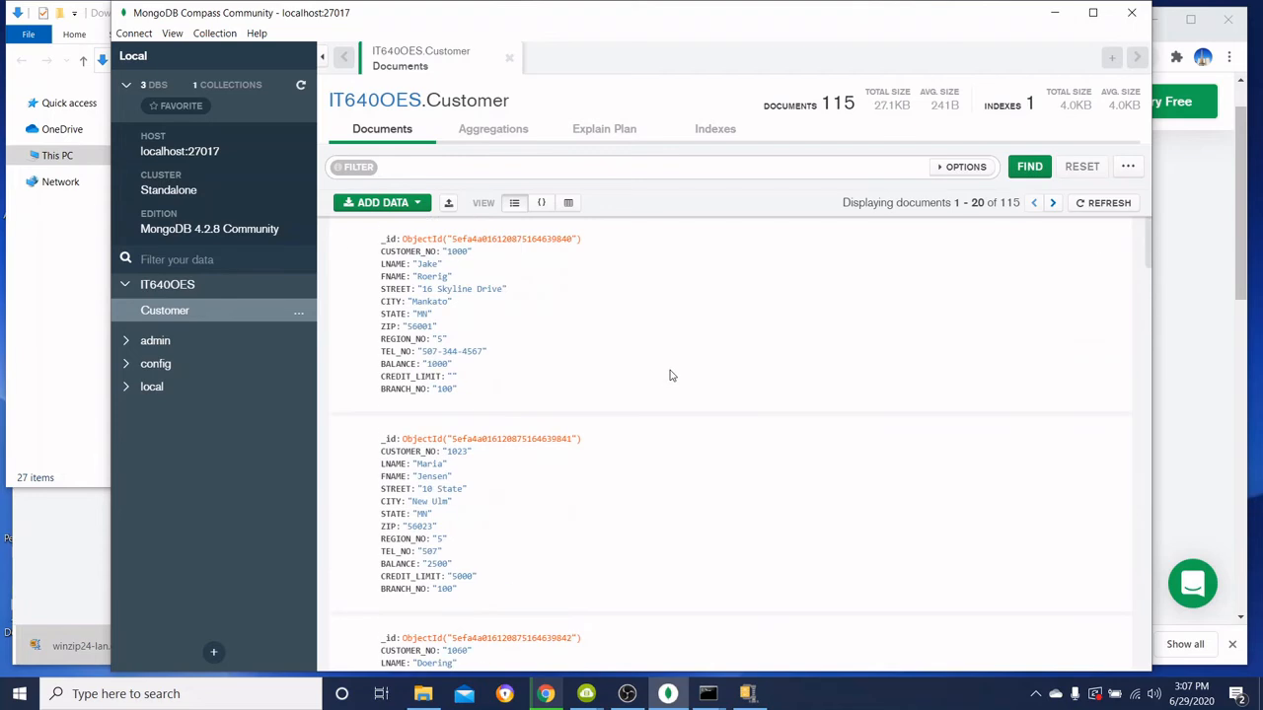
pyautogui.scroll(-3, 670, 375)
pyautogui.scroll(3, 670, 375)
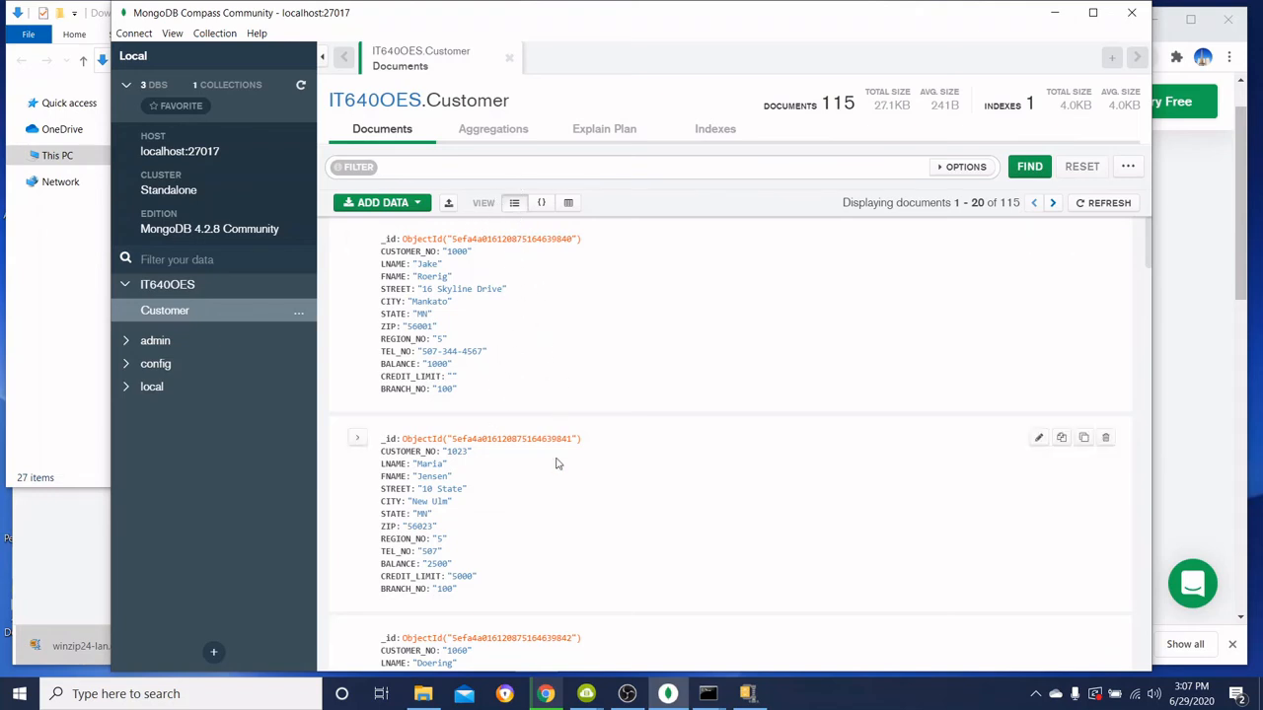
# Browse the Customer documents as a list, switch them to table view and look across the columns.
pyautogui.scroll(-20, 552, 424)
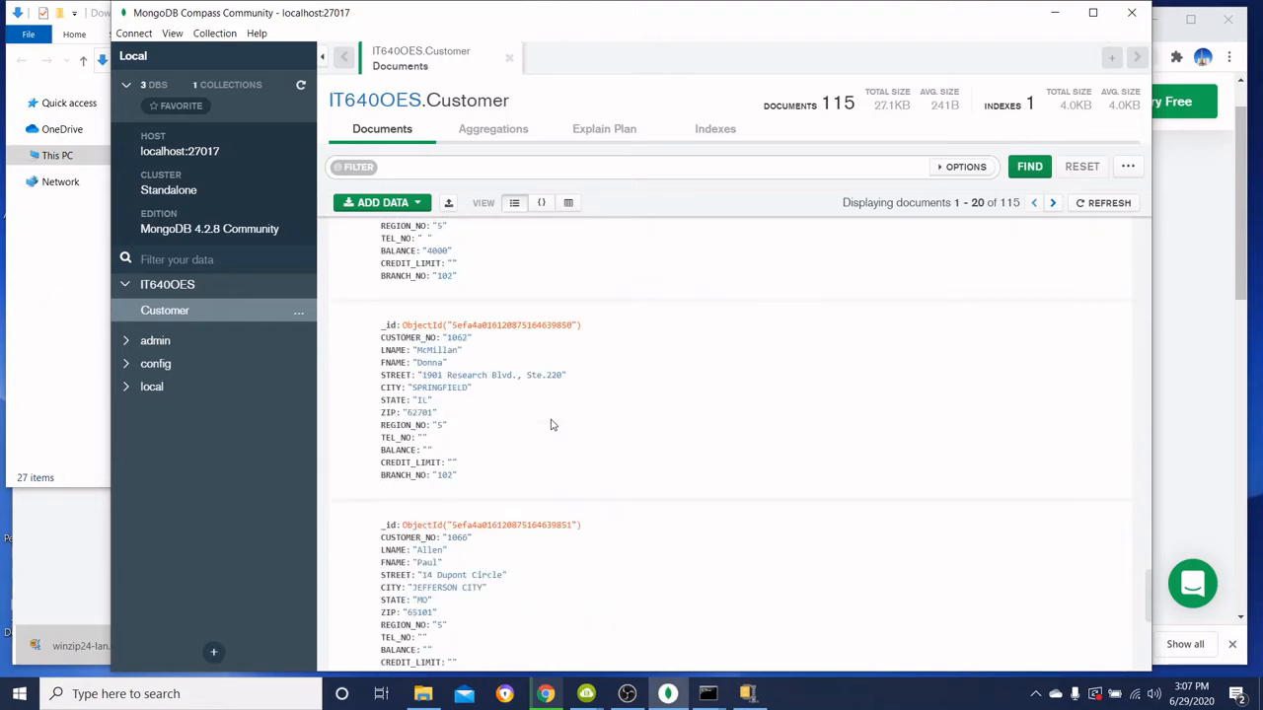
pyautogui.scroll(20, 551, 425)
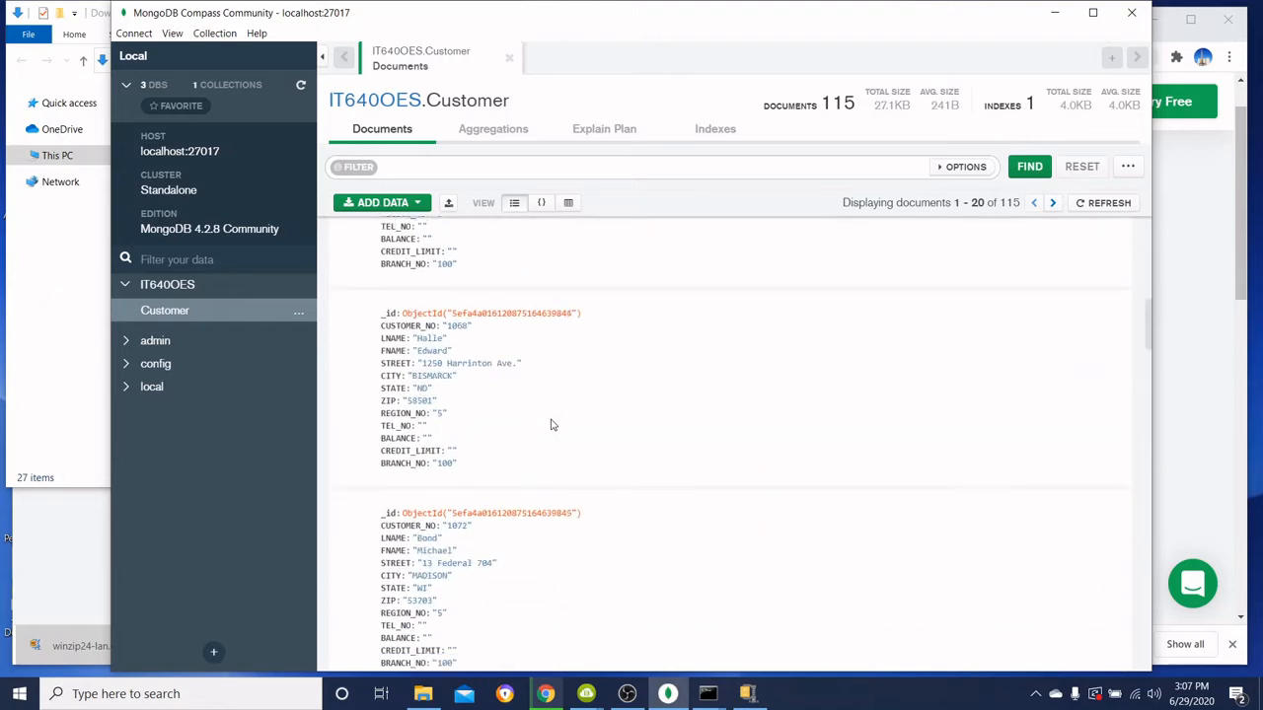
pyautogui.click(569, 202)
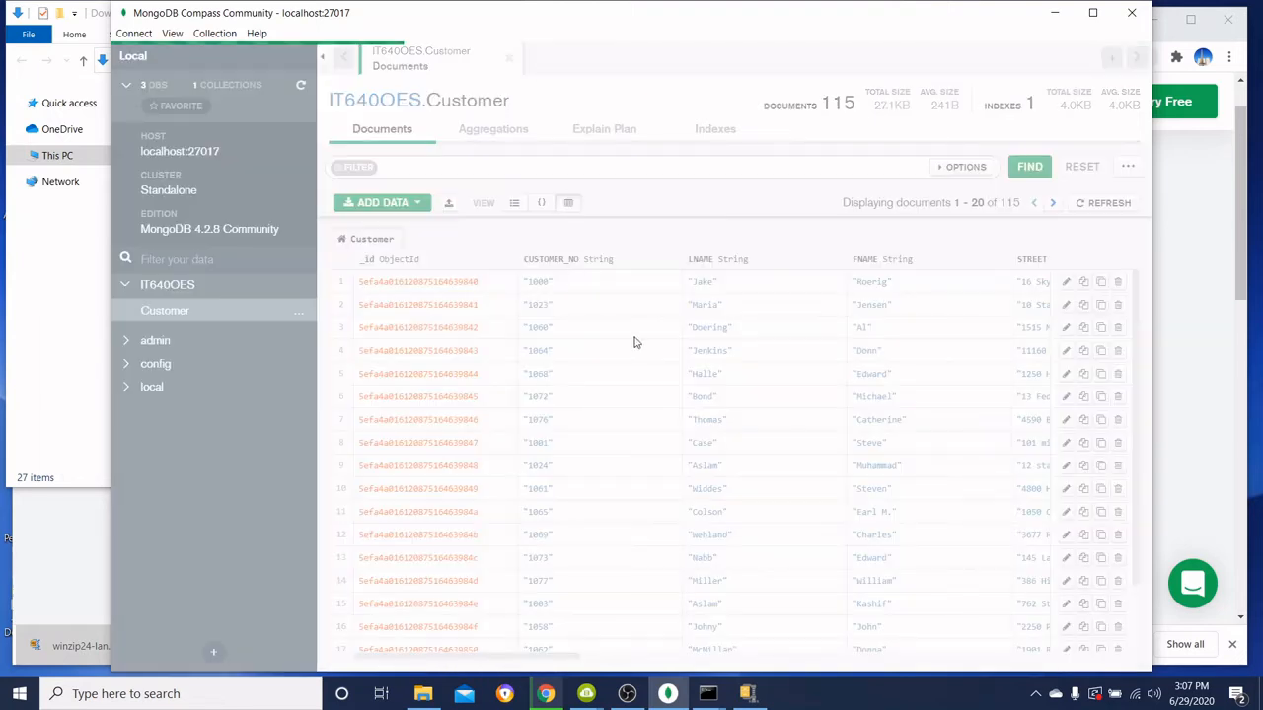
pyautogui.hscroll(10, 742, 384)
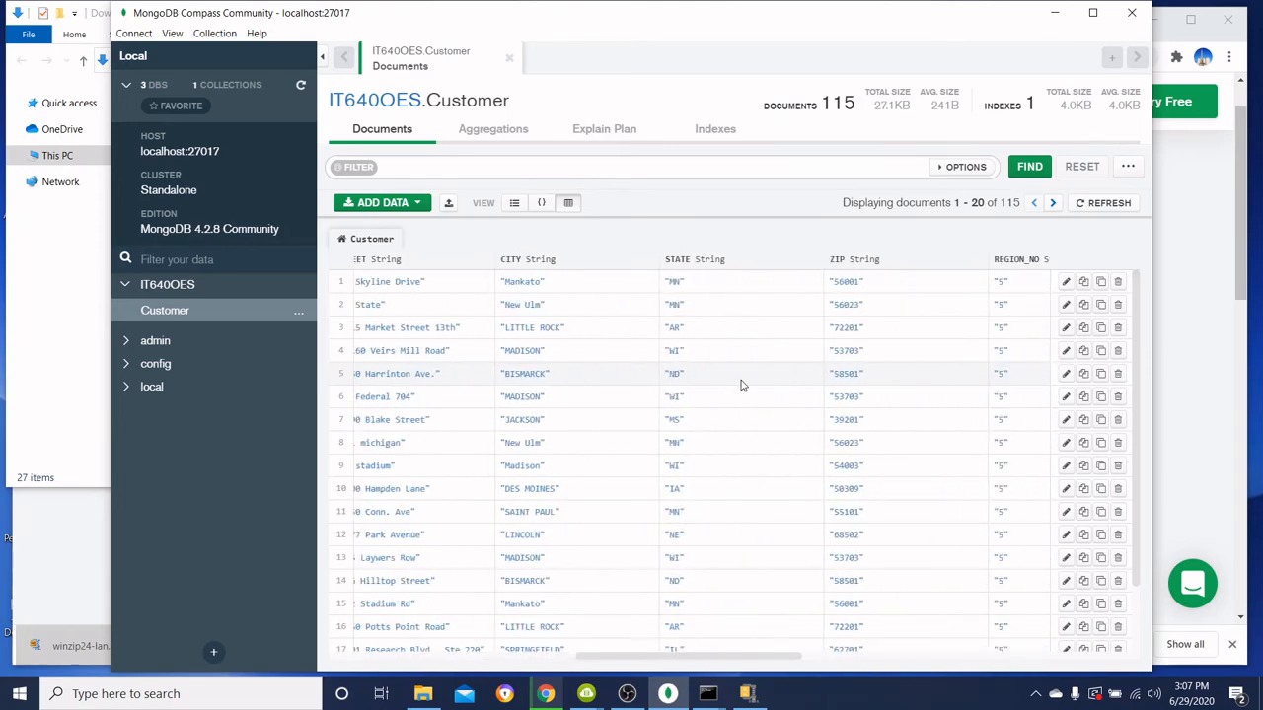
pyautogui.hscroll(-10, 742, 385)
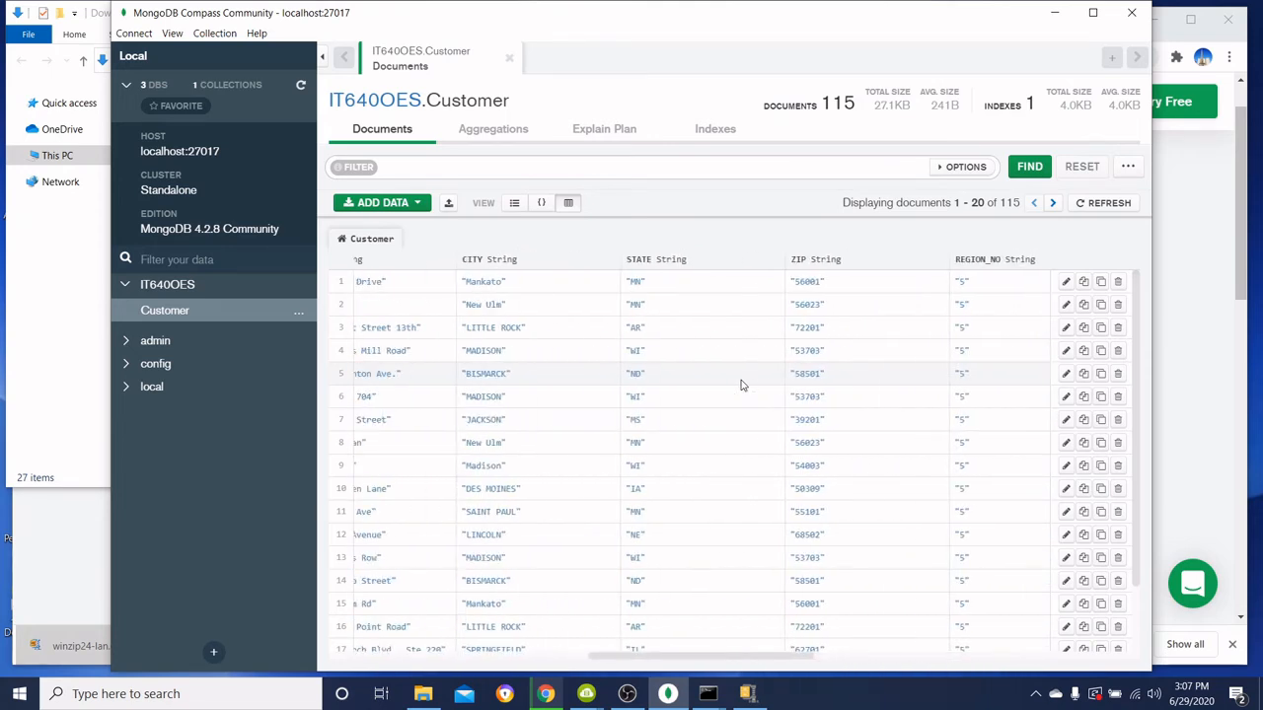
pyautogui.hscroll(-1, 743, 386)
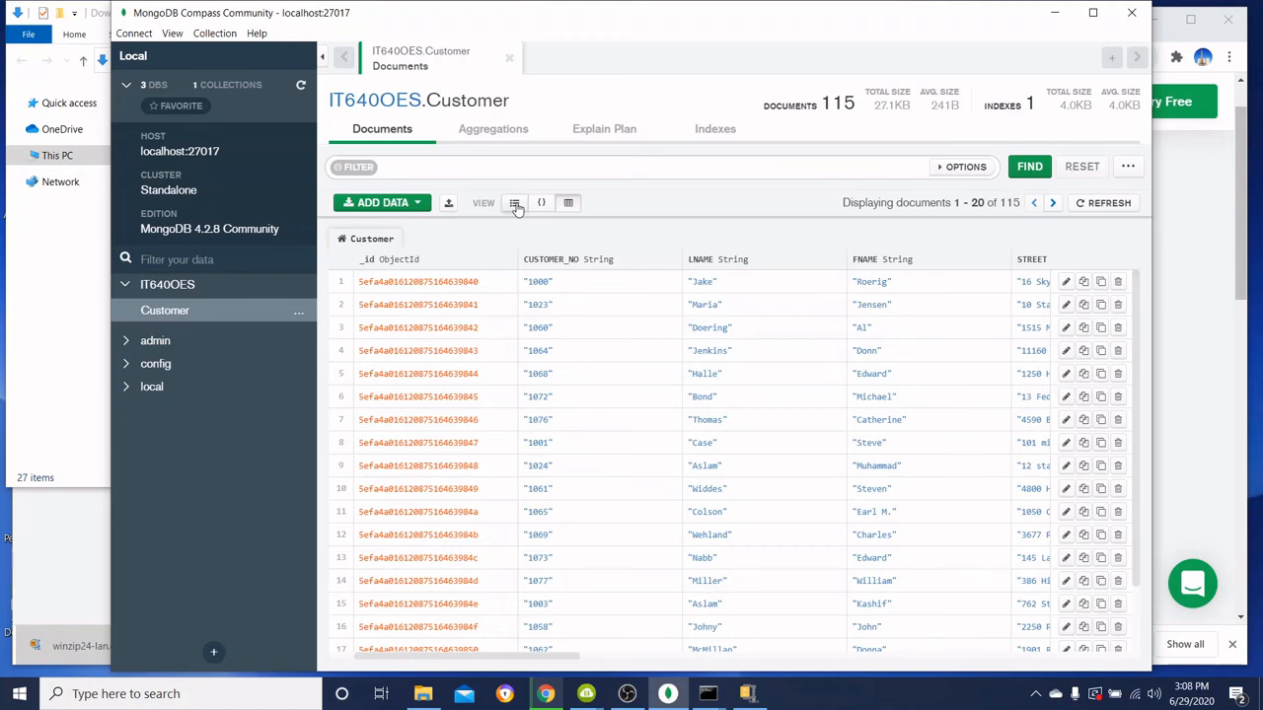
# Create a second collection named Branch in the IT640OES database.
pyautogui.click(204, 285)
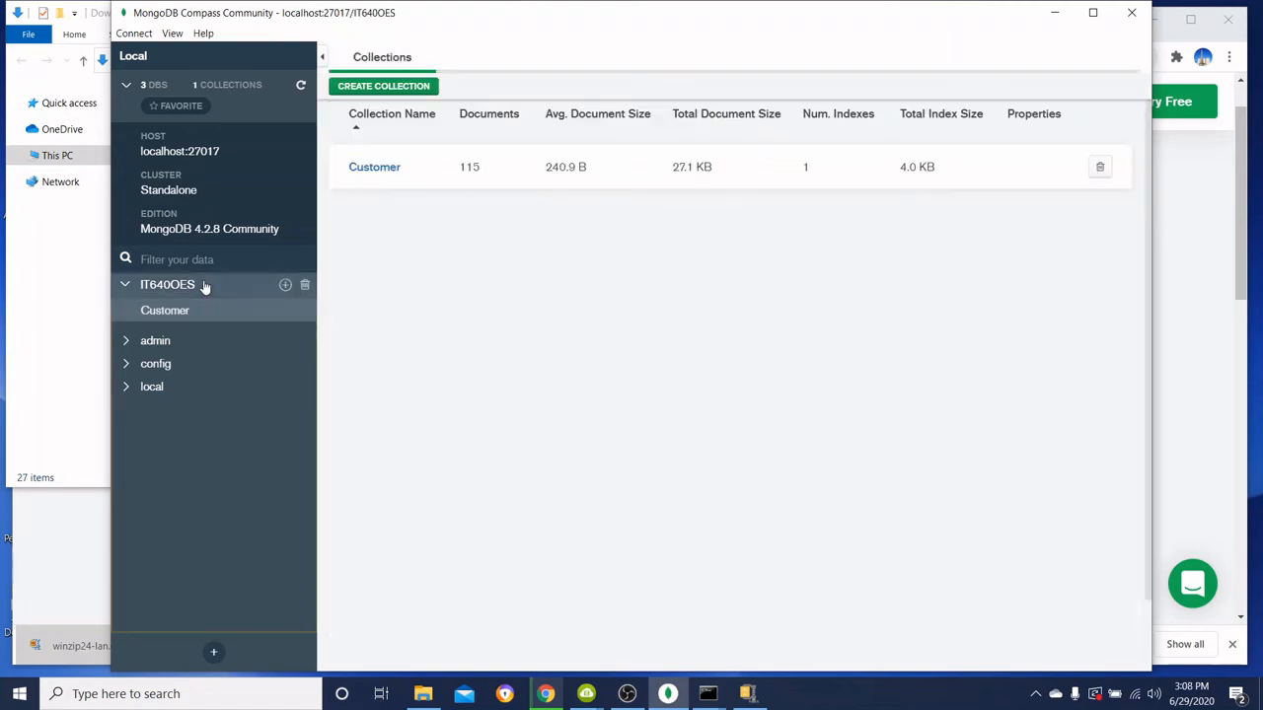
pyautogui.click(285, 285)
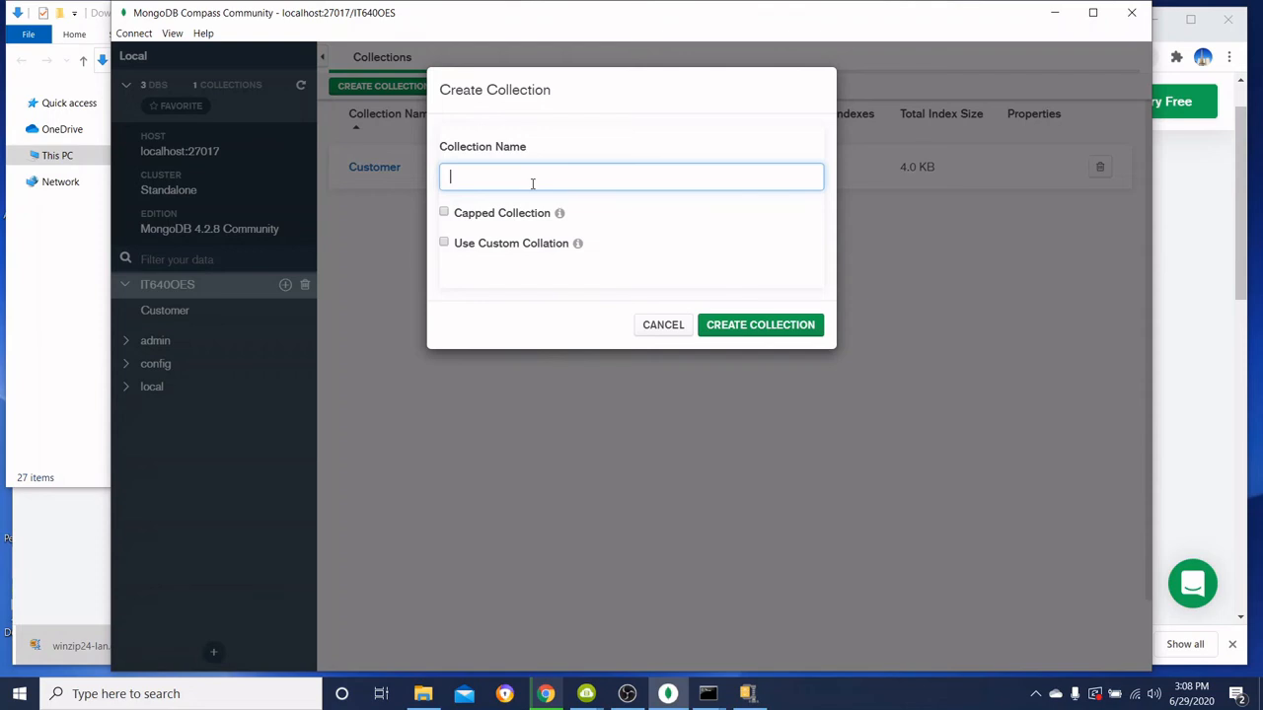
pyautogui.write('Branch')
pyautogui.click(776, 326)
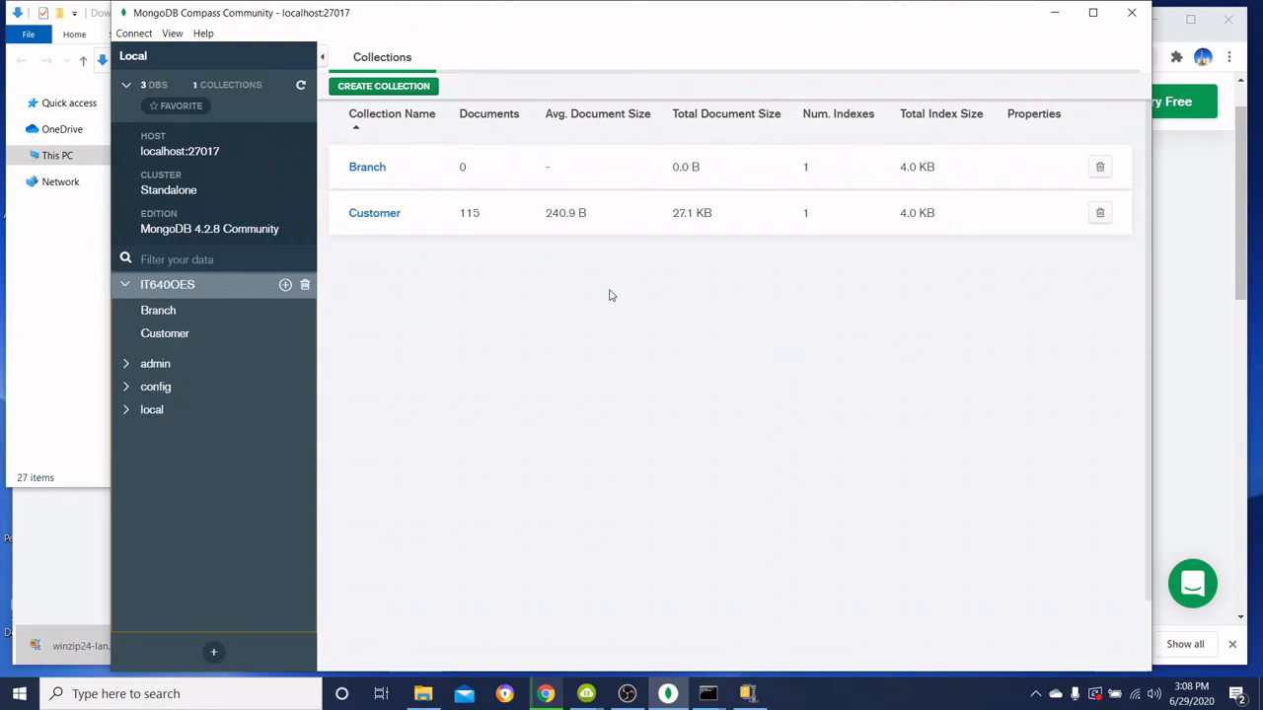
# Open the Branch collection and choose the CSV file BRANCH_DATA_TABLE from Downloads as the file to import.
pyautogui.click(385, 169)
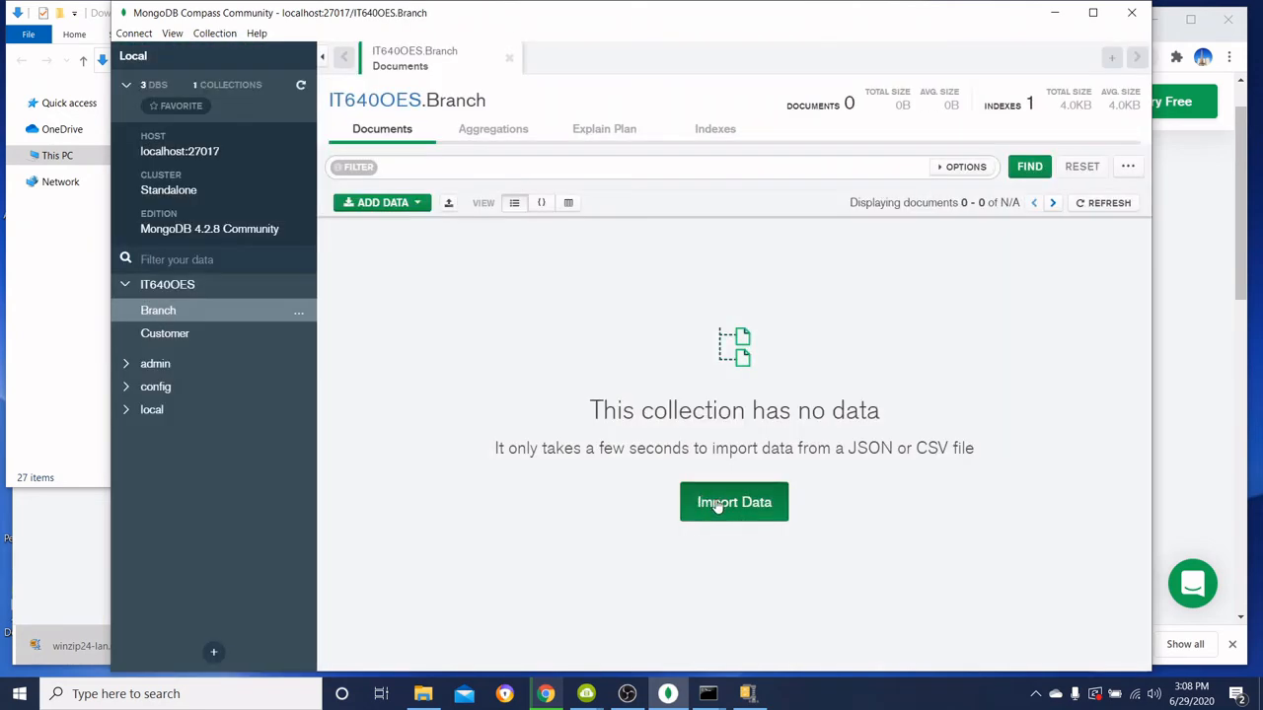
pyautogui.click(718, 503)
pyautogui.click(834, 166)
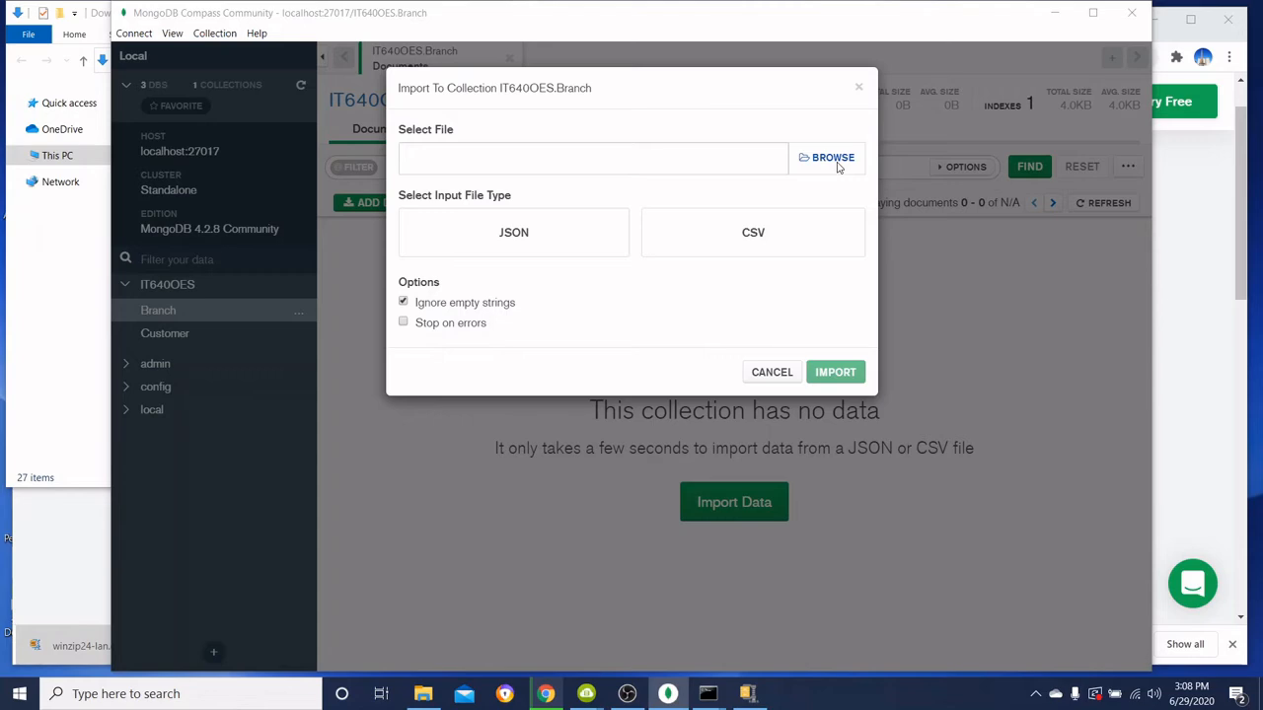
pyautogui.click(632, 369)
pyautogui.click(602, 412)
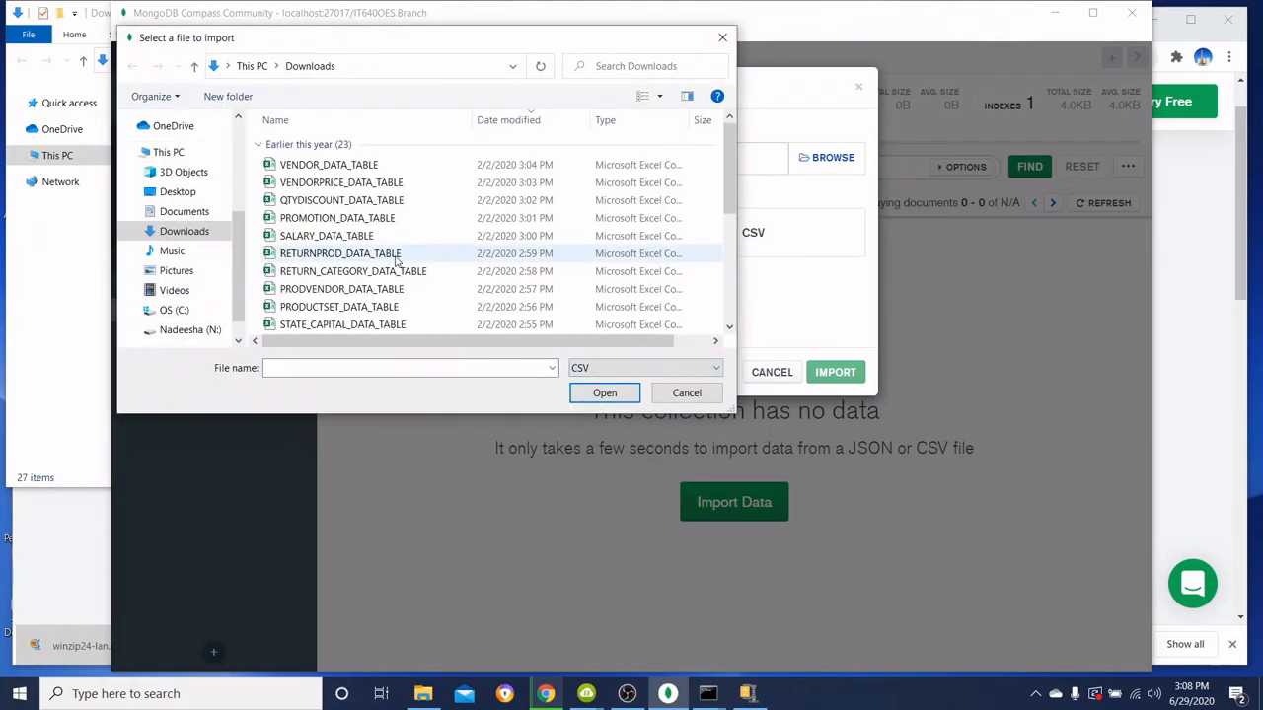
pyautogui.scroll(-5, 395, 258)
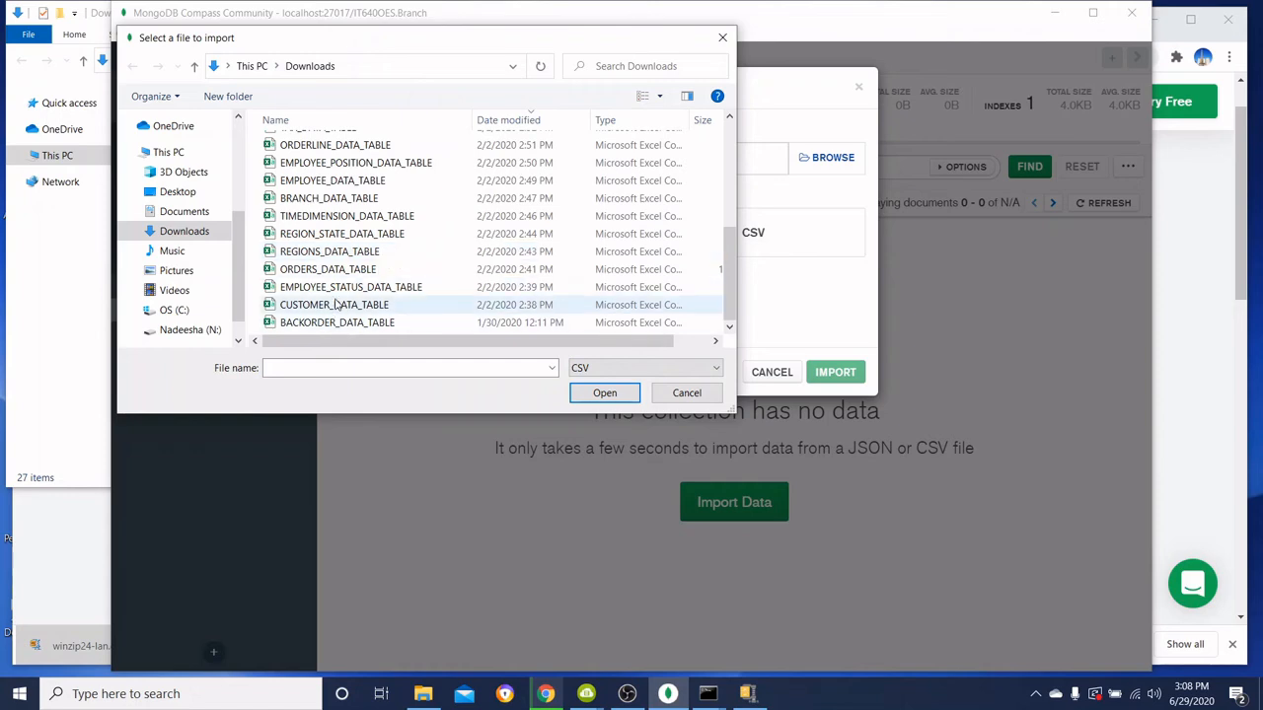
pyautogui.click(344, 200)
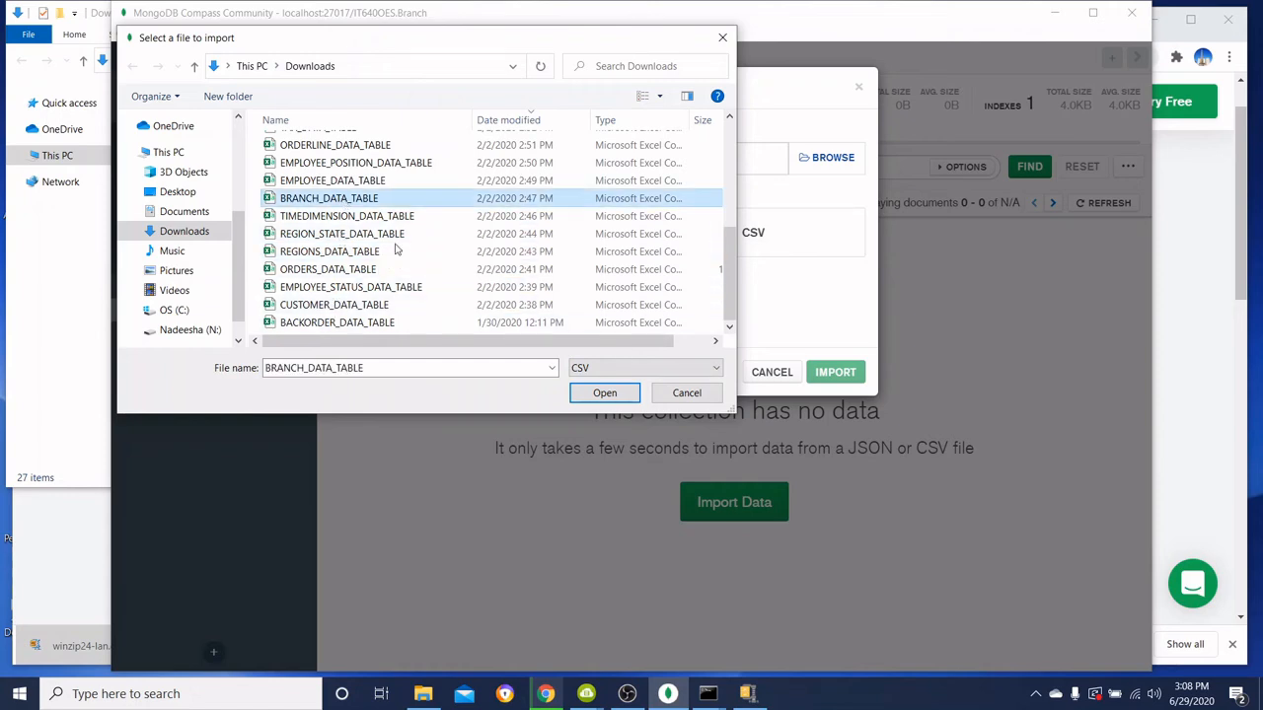
pyautogui.click(604, 392)
# Import the CSV data into the Branch collection and browse the imported documents.
pyautogui.click(839, 657)
pyautogui.scroll(-1, 839, 642)
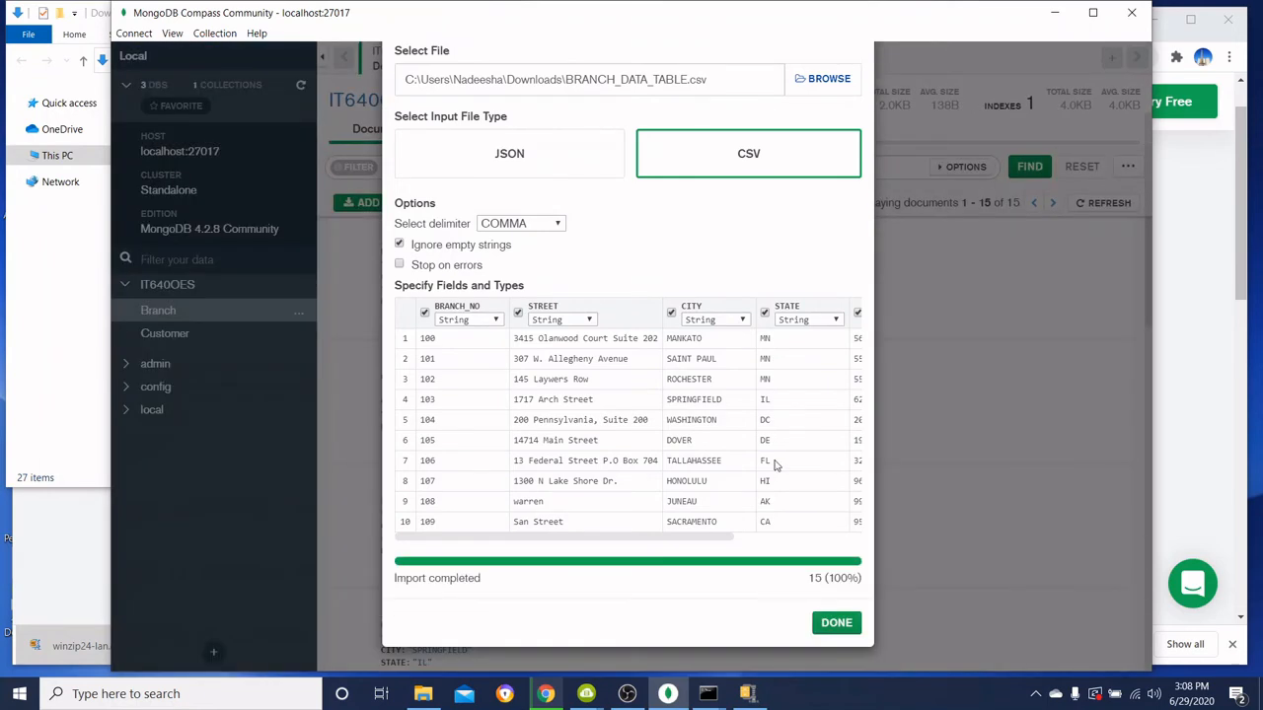
pyautogui.click(836, 623)
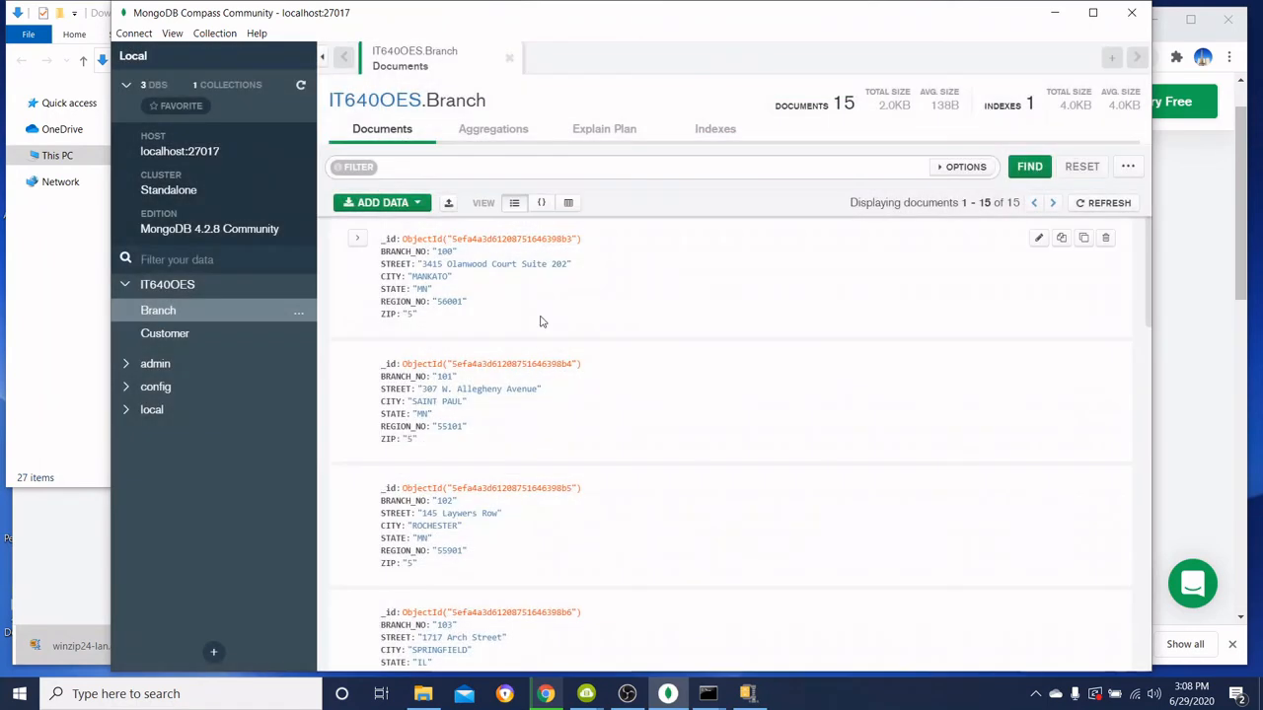
pyautogui.scroll(-3, 506, 382)
pyautogui.scroll(-5, 506, 383)
pyautogui.scroll(4, 506, 383)
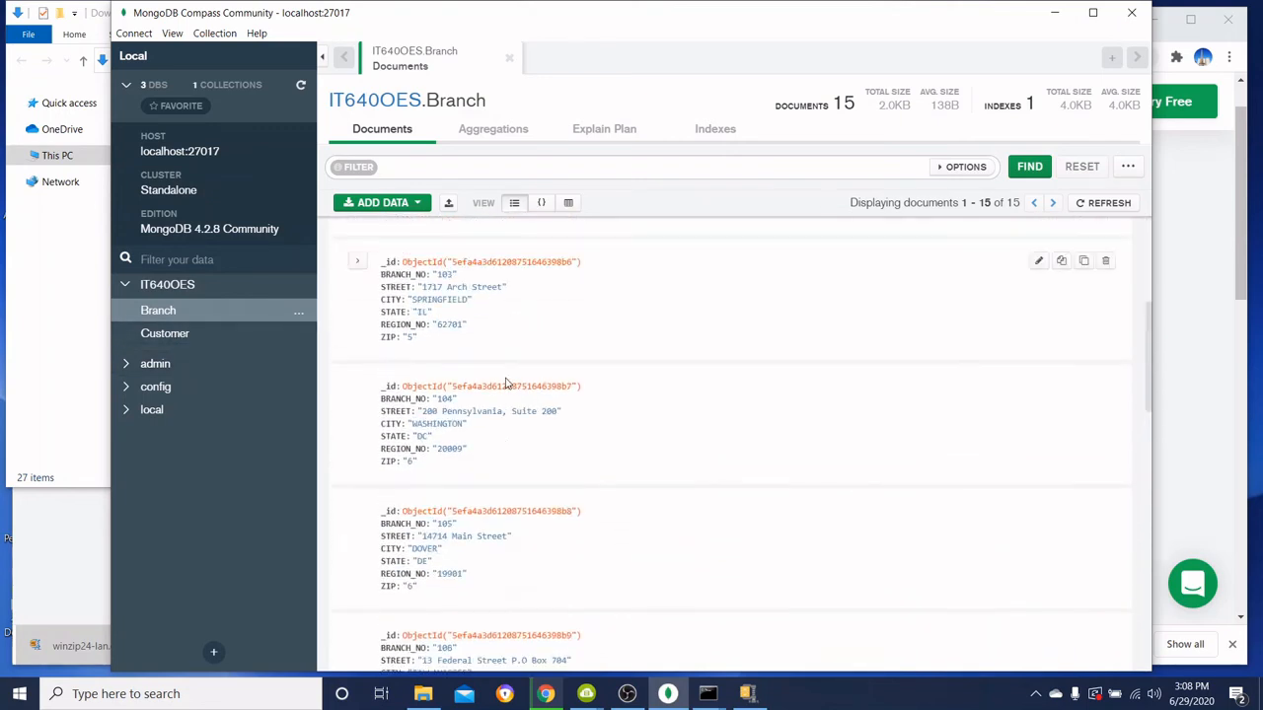
pyautogui.scroll(-5, 687, 537)
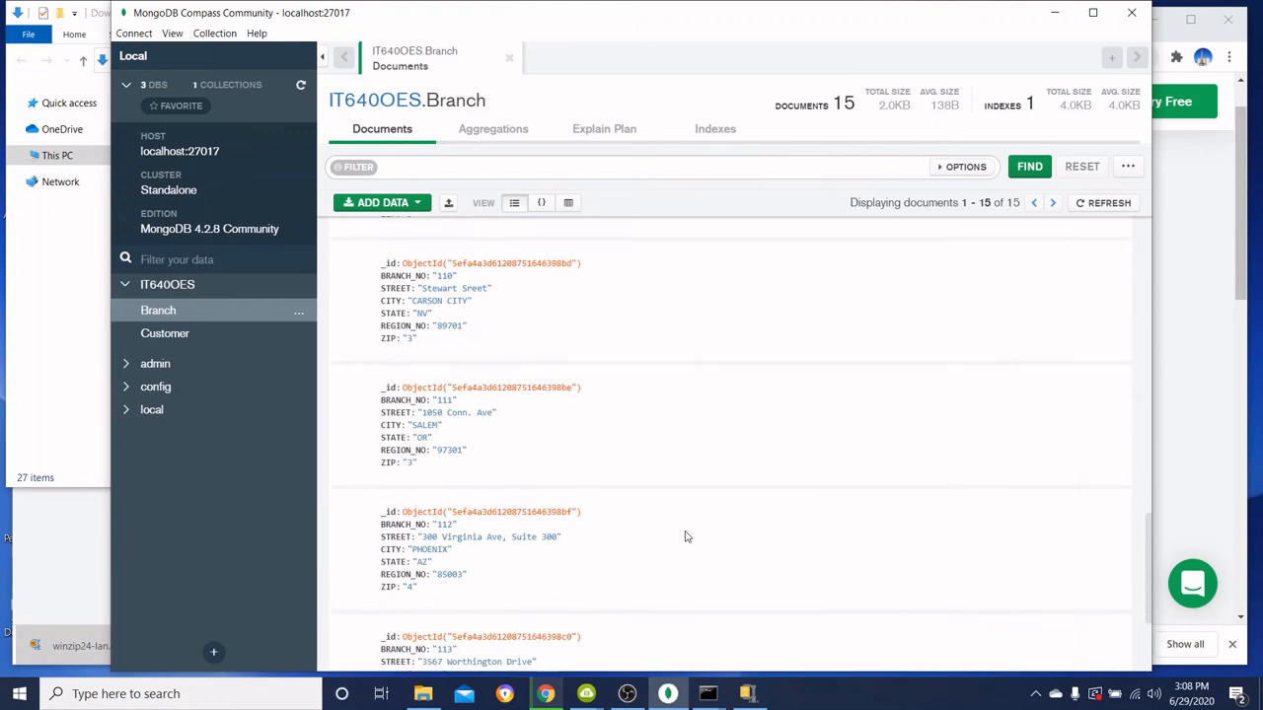
pyautogui.scroll(10, 687, 537)
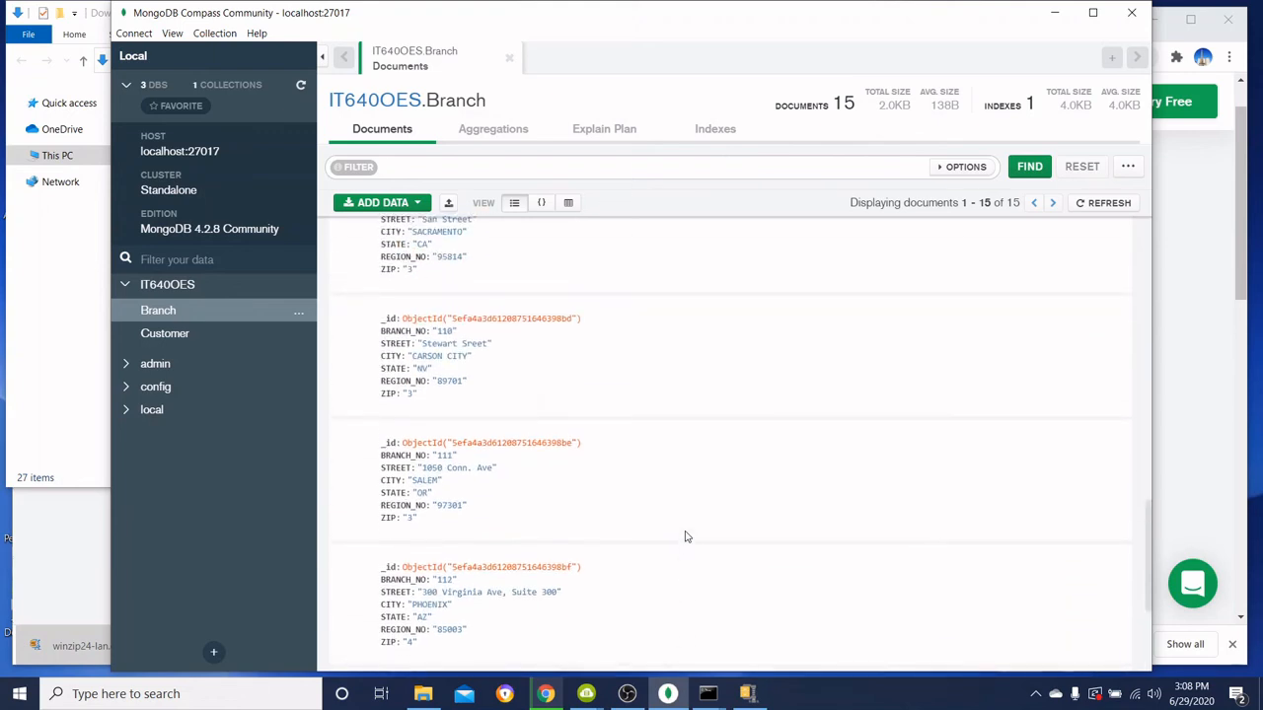
pyautogui.scroll(4, 688, 537)
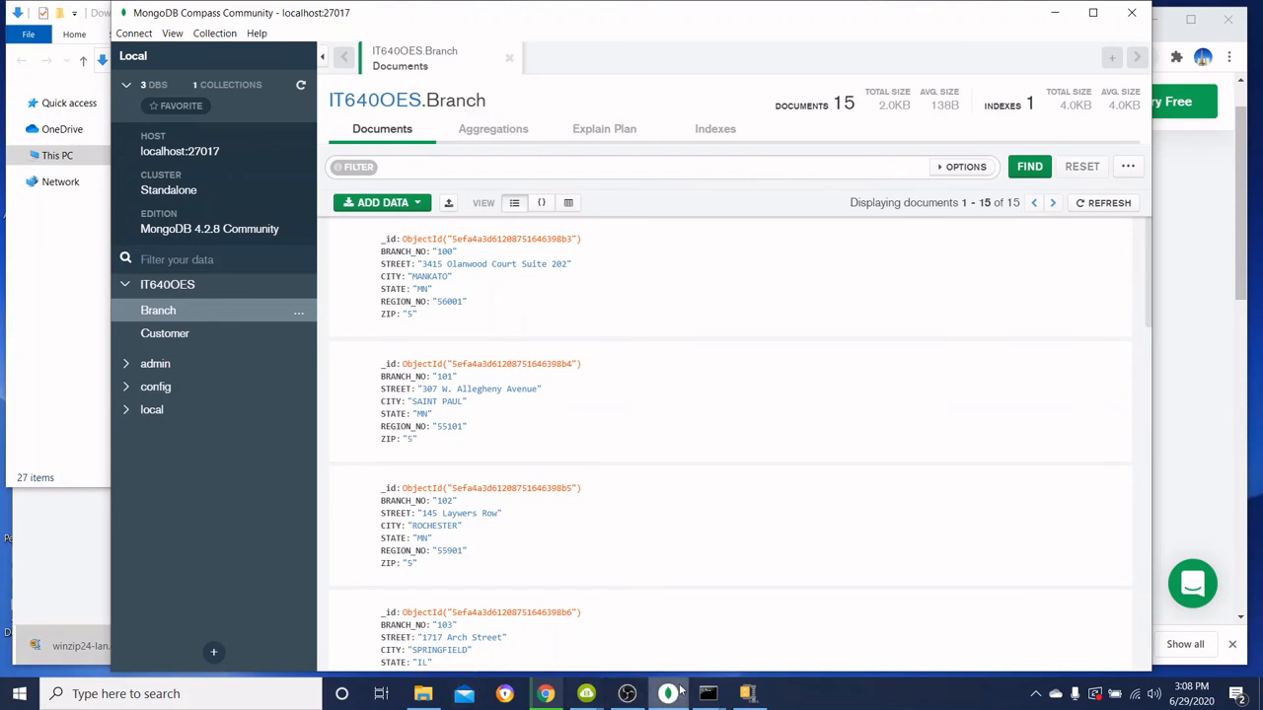
# In the mongo shell in Command Prompt, switch to the database with use IT640OES, then run db and show collections.
pyautogui.moveTo(716, 697)
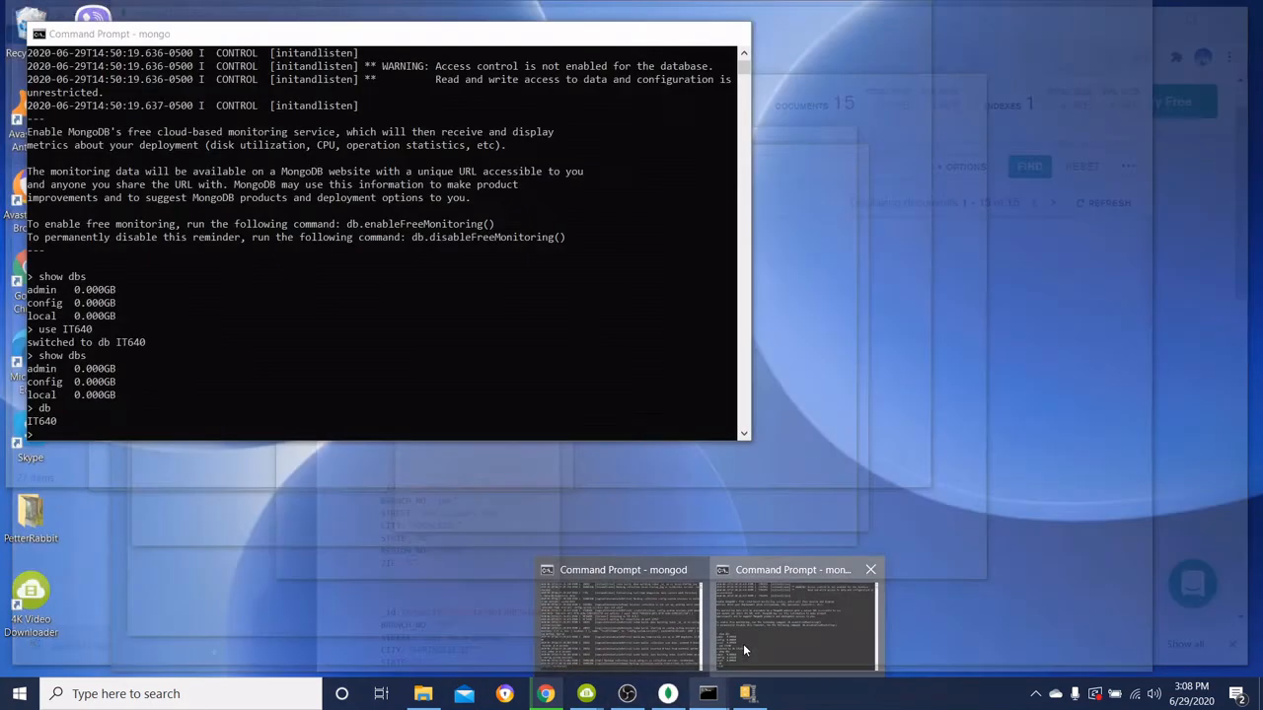
pyautogui.click(743, 643)
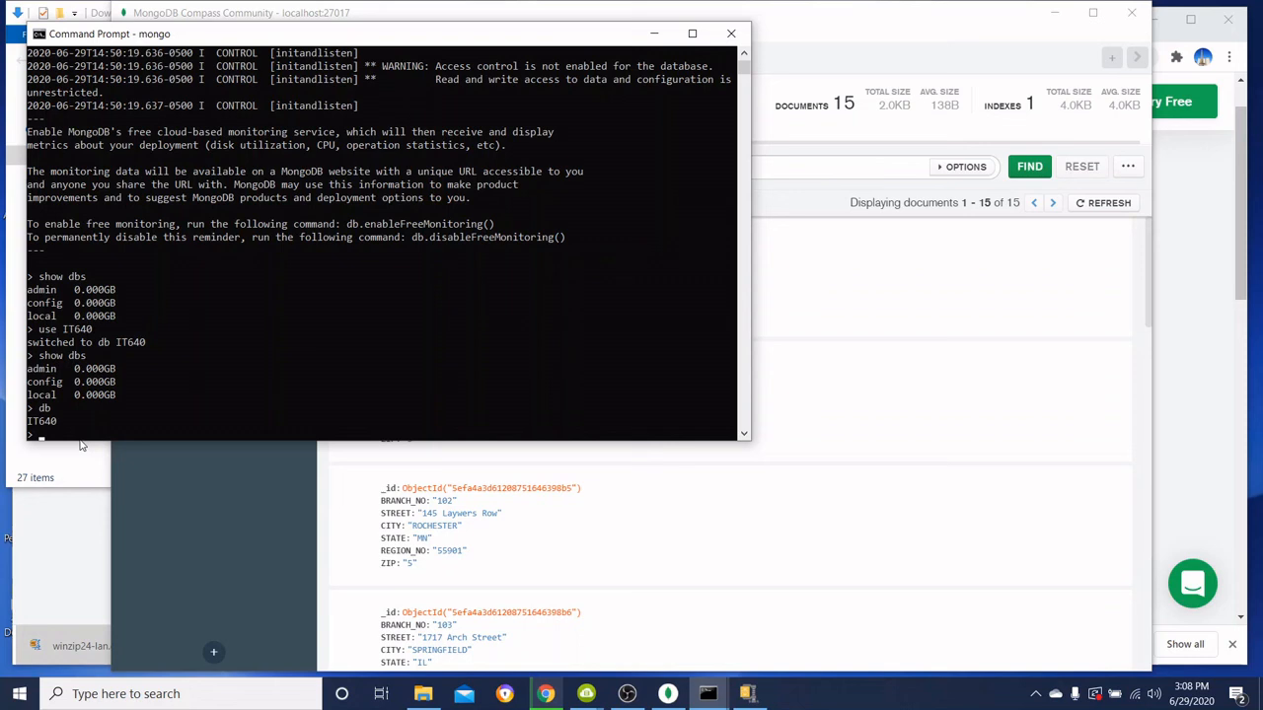
pyautogui.write('use IT640DES')
pyautogui.press('Return')
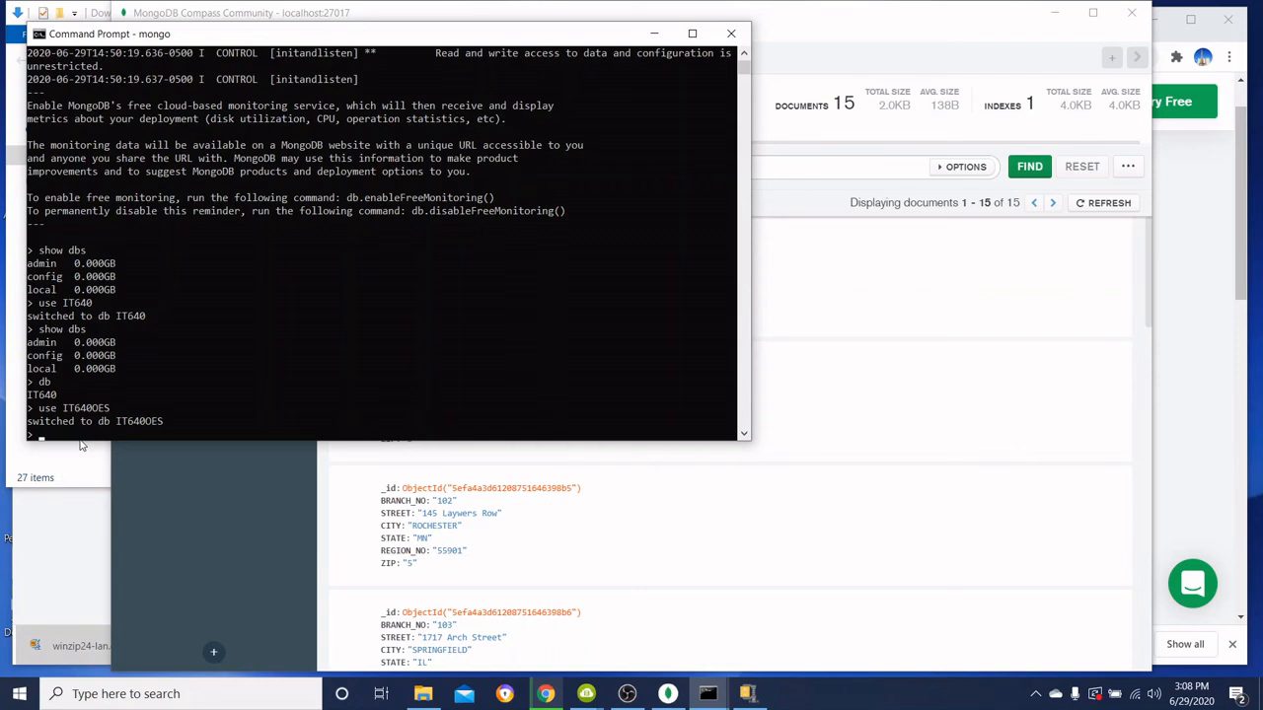
pyautogui.write('db')
pyautogui.press('Return')
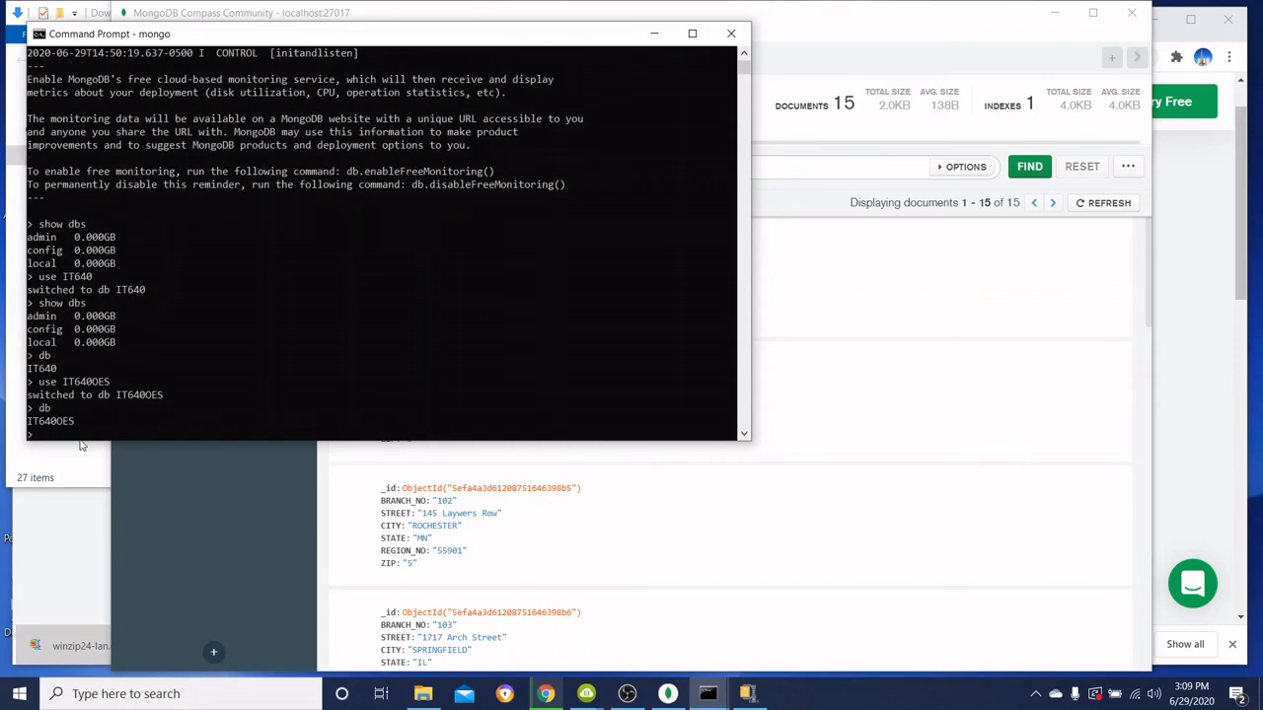
pyautogui.write('show collections')
pyautogui.press('Return')
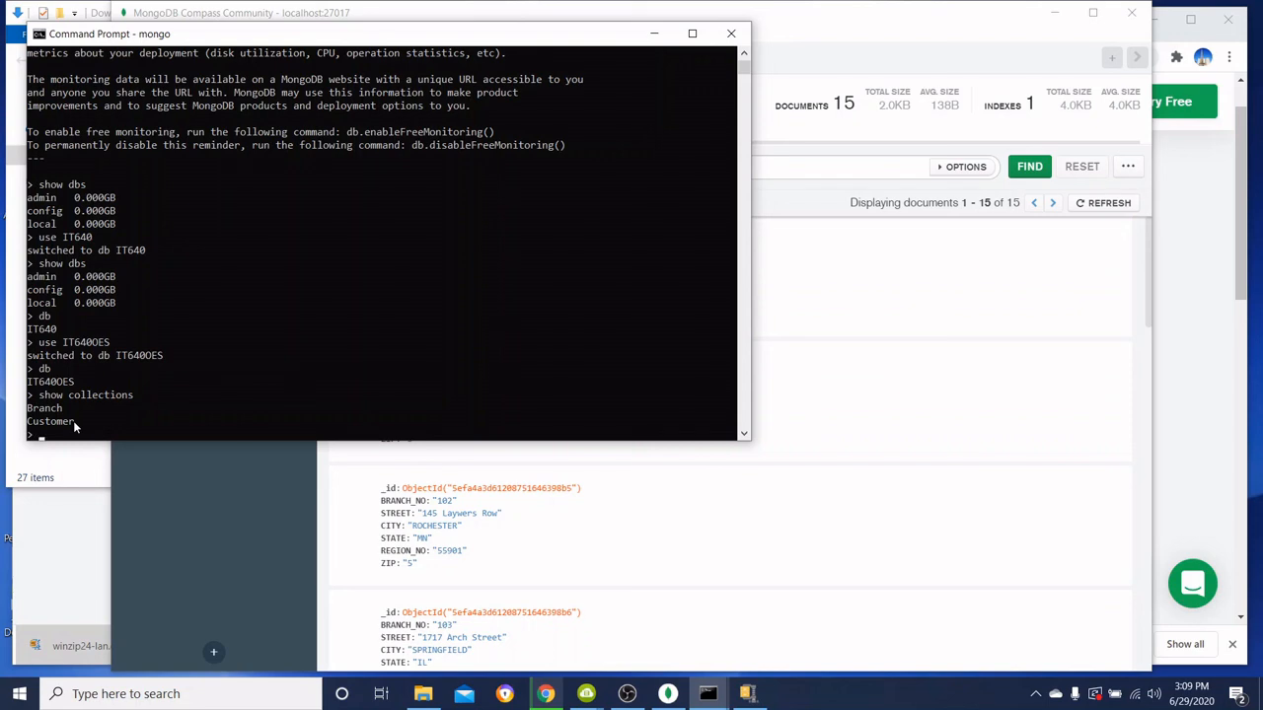
# Query all documents of the Branch collection with db.Branch.find() and look through the output.
pyautogui.write('db.Branch.find()')
pyautogui.press('Return')
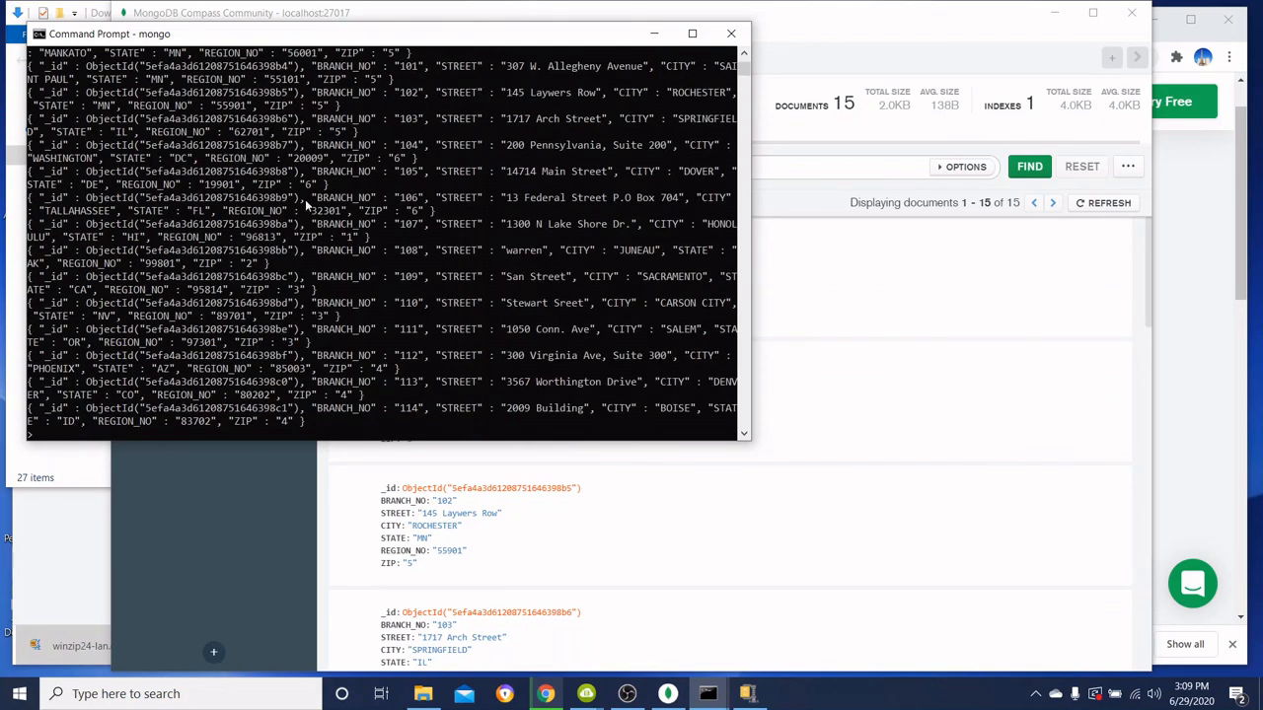
pyautogui.scroll(5, 305, 200)
pyautogui.scroll(-15, 304, 205)
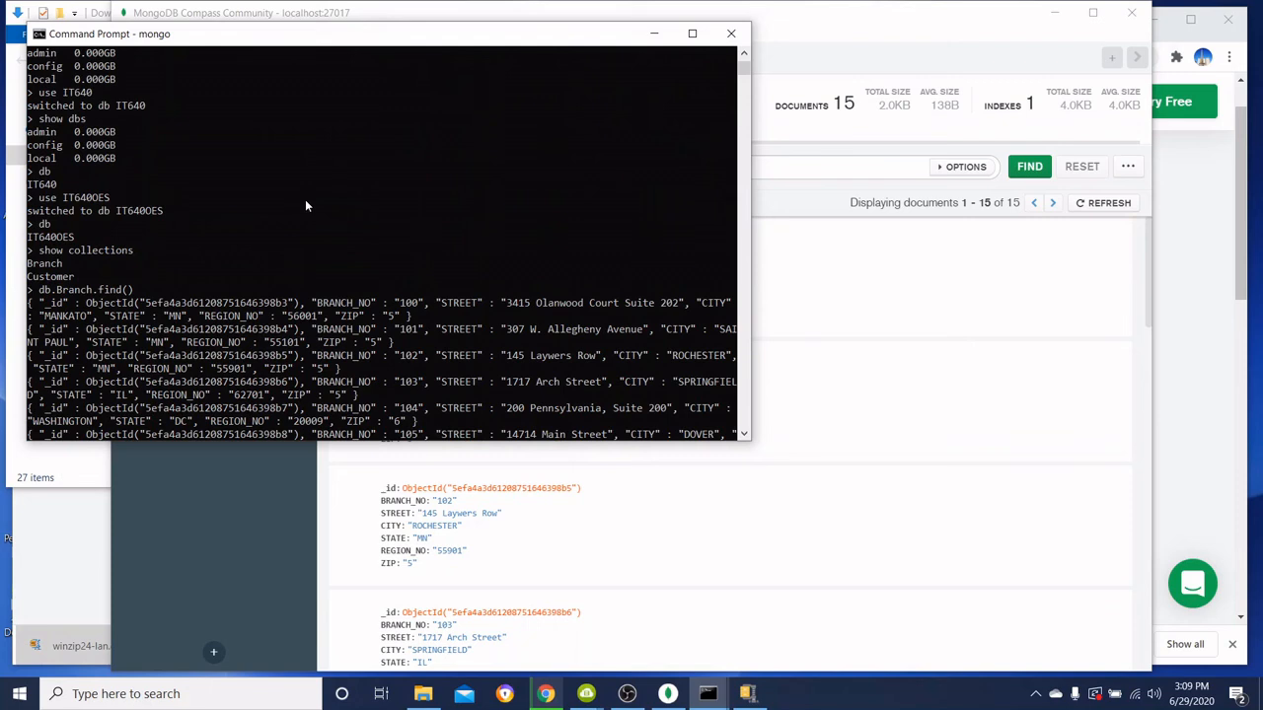
pyautogui.scroll(15, 305, 205)
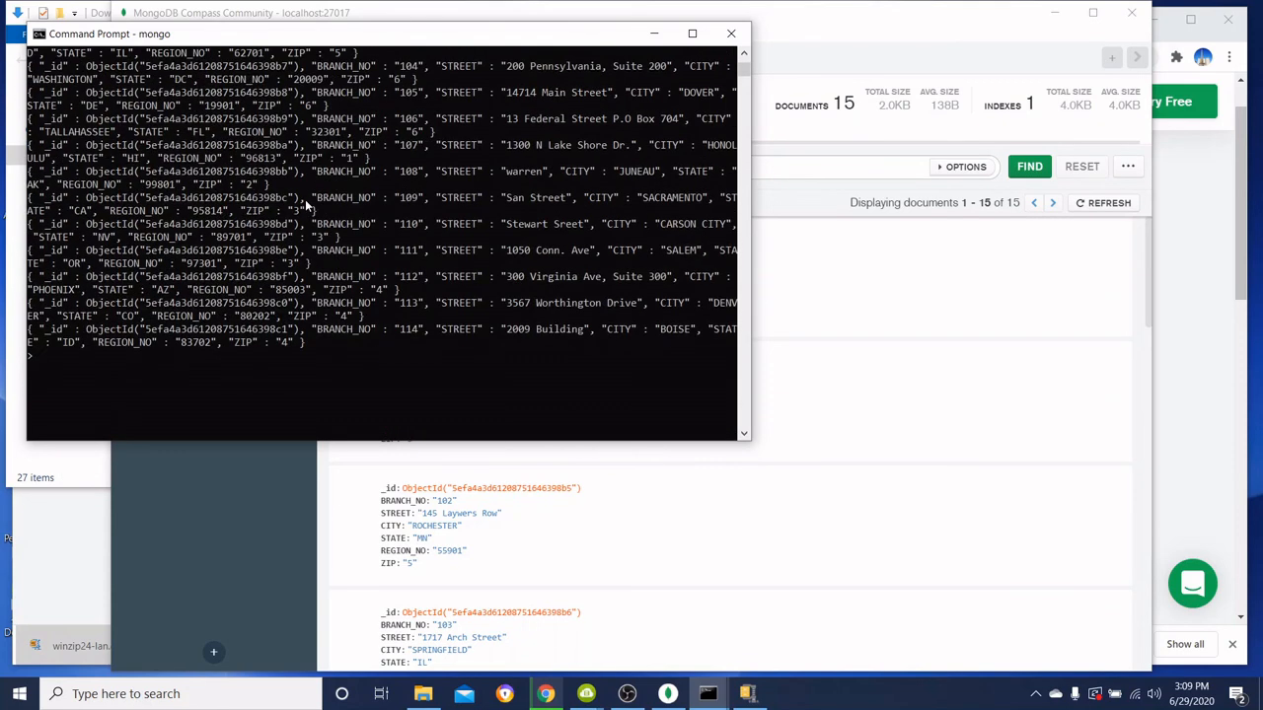
pyautogui.scroll(-2, 305, 199)
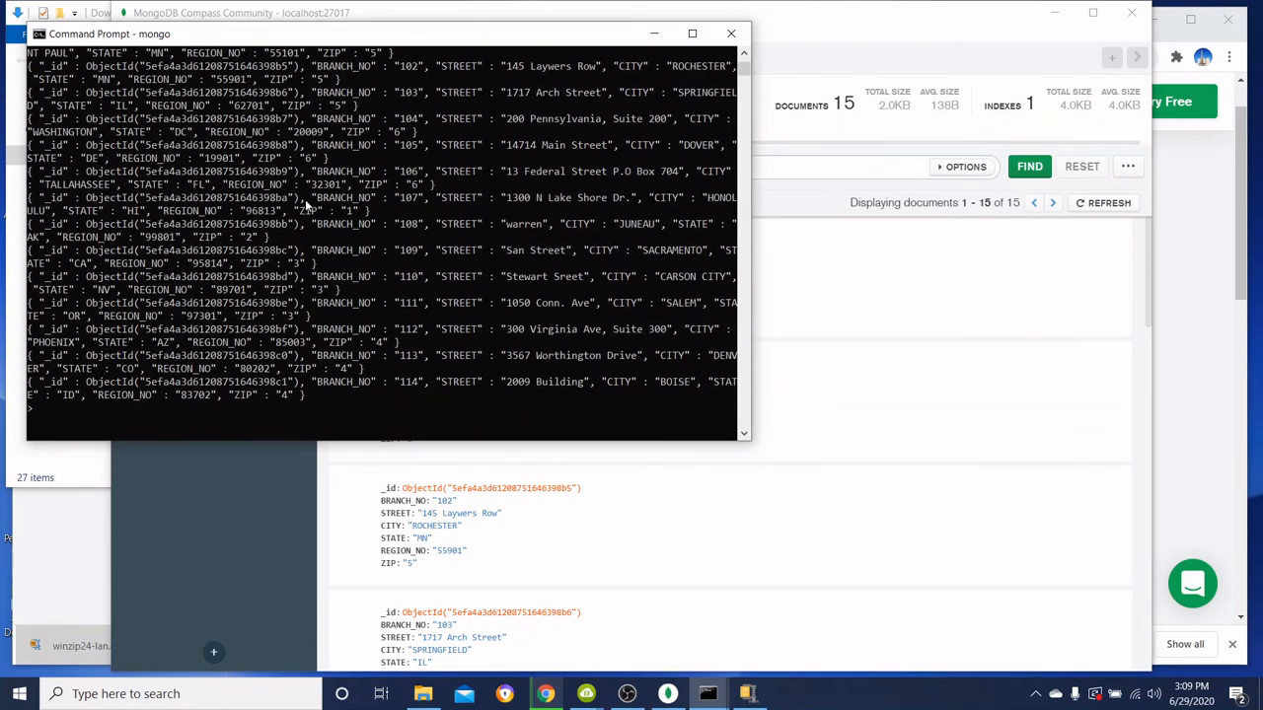
# Rerun the Branch query in formatted form with db.Branch.find().pretty() and review the listed documents.
pyautogui.press('Up')
pyautogui.write('.pe')
pyautogui.press('BackSpace')
pyautogui.write('ree')
pyautogui.press('BackSpace')
pyautogui.write('tty()')
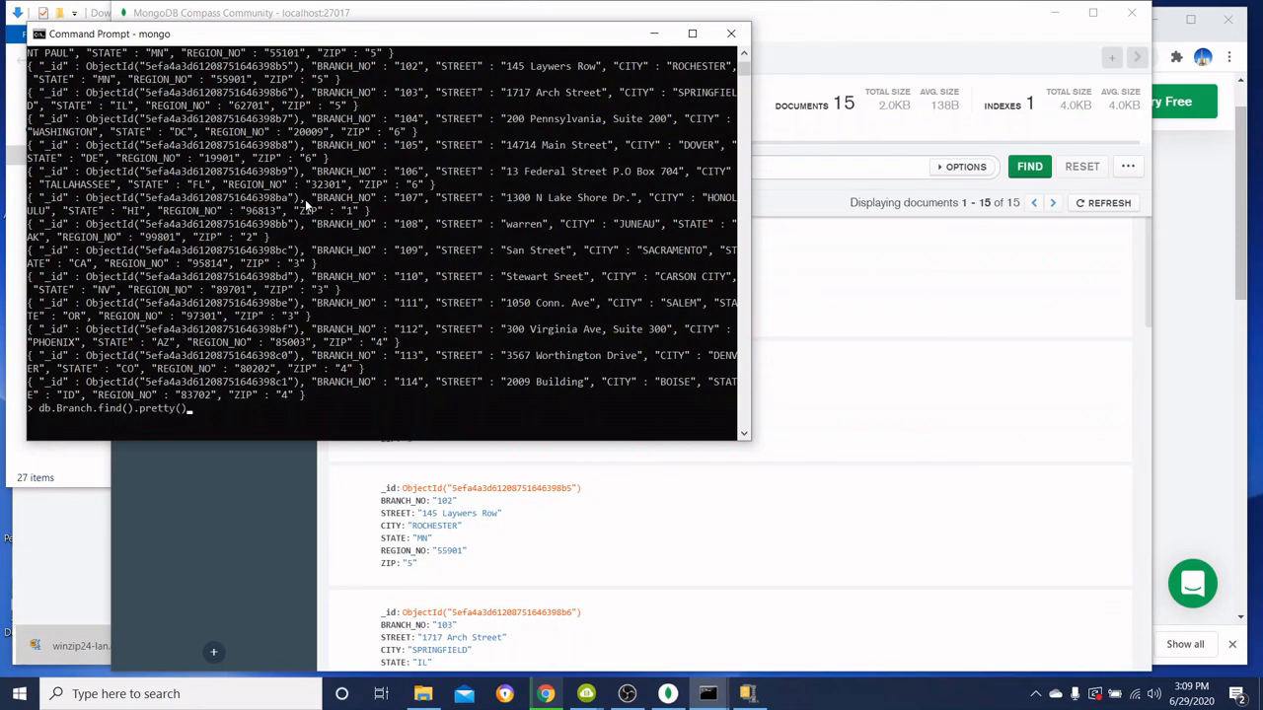
pyautogui.press('Return')
pyautogui.scroll(15, 318, 209)
pyautogui.scroll(20, 318, 209)
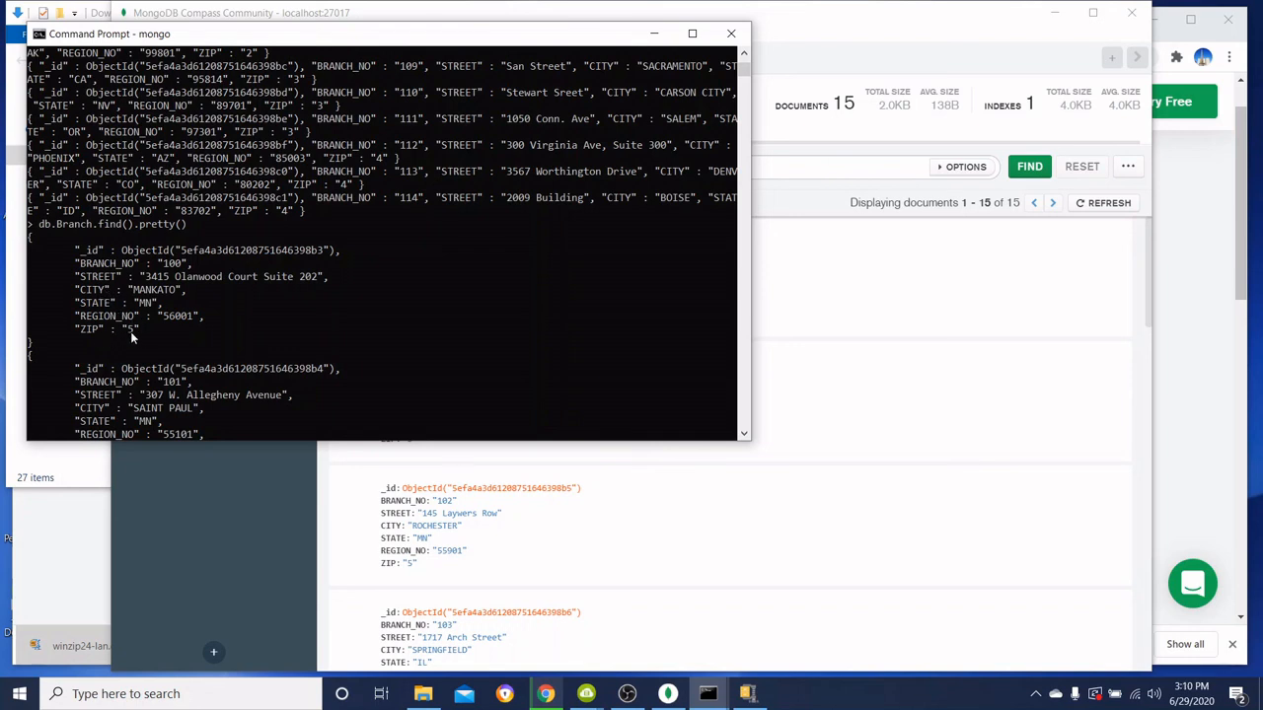
pyautogui.scroll(-5, 138, 336)
pyautogui.scroll(-20, 138, 341)
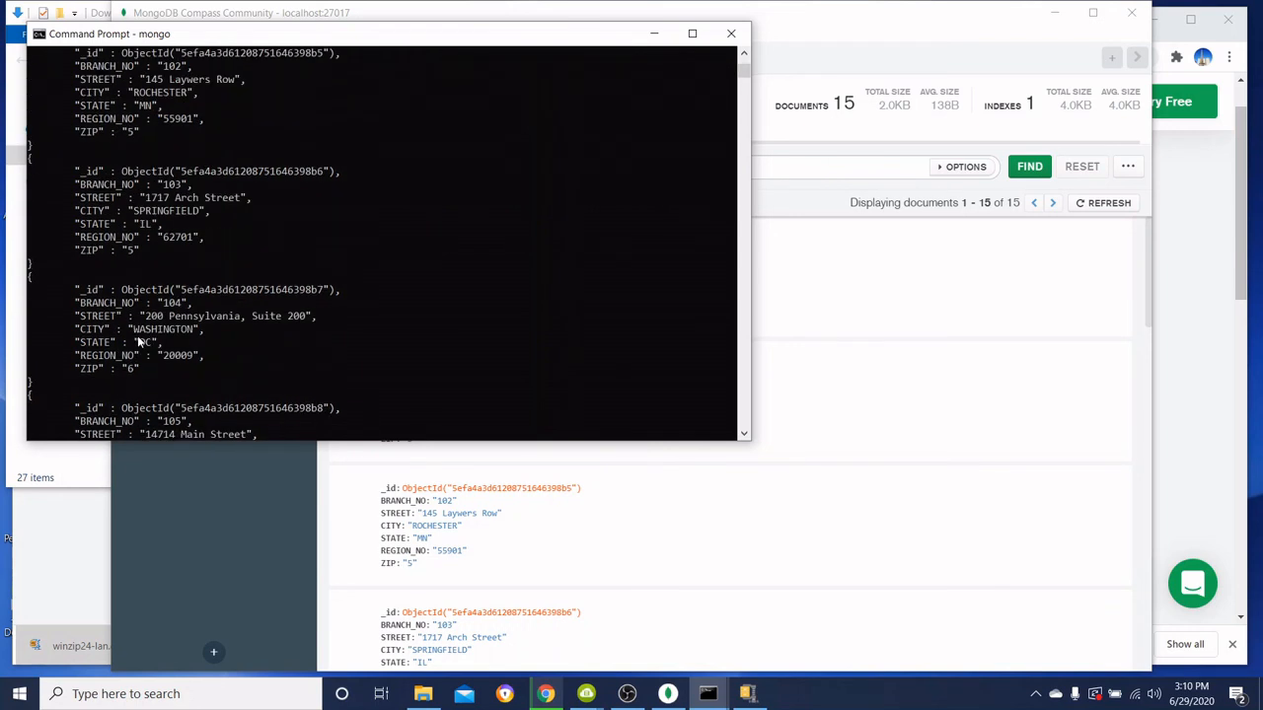